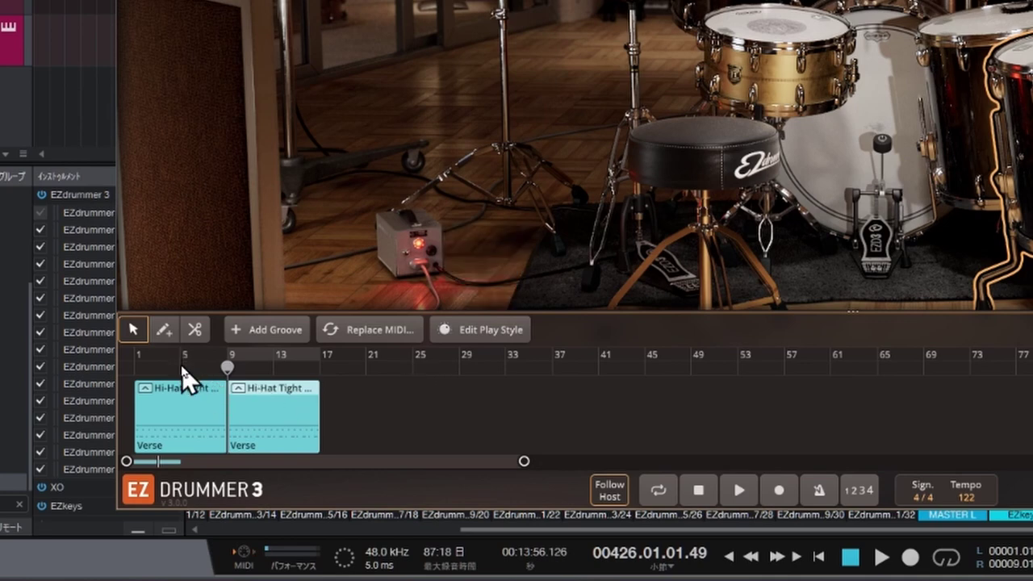
- Play the two Verse grooves on the song track starting from bar 5 and stop playback
{"action": "left_click", "coordinate": [185, 368]}
{"action": "left_click", "coordinate": [740, 491]}
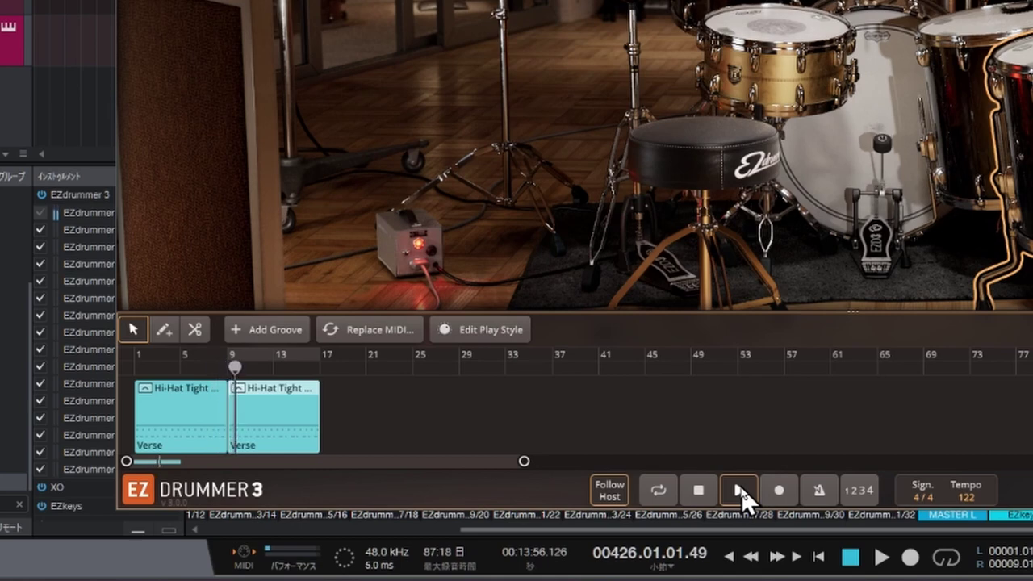
{"action": "left_click", "coordinate": [699, 492]}
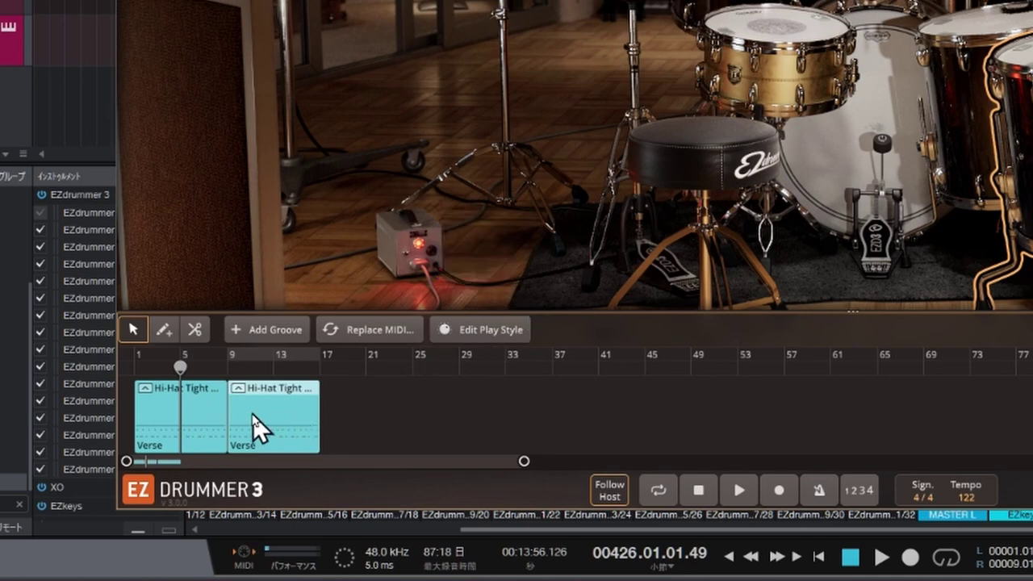
- Open the second Verse groove at bar 9 for play style editing and start playback
{"action": "mouse_move", "coordinate": [239, 396]}
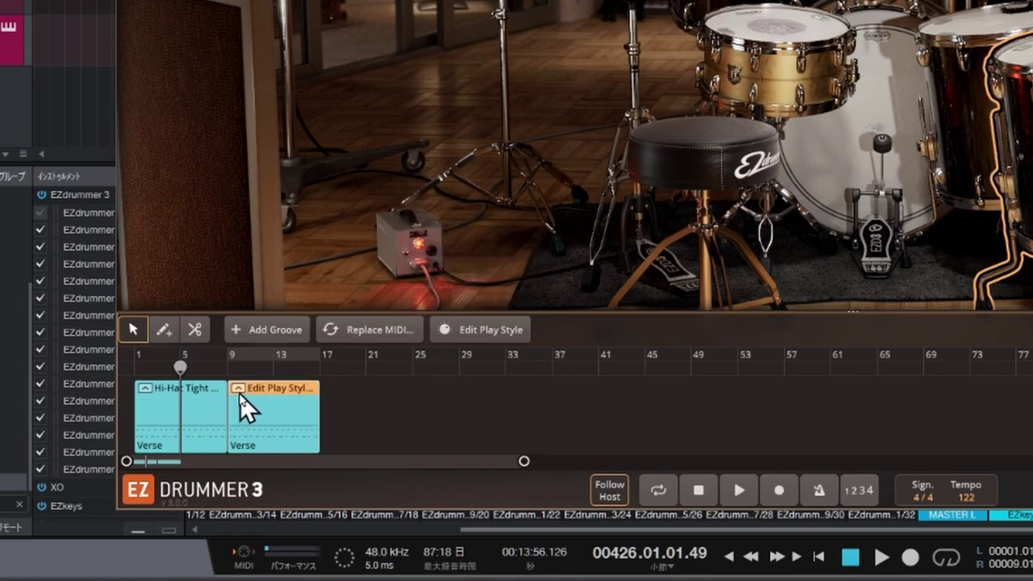
{"action": "left_click", "coordinate": [240, 393]}
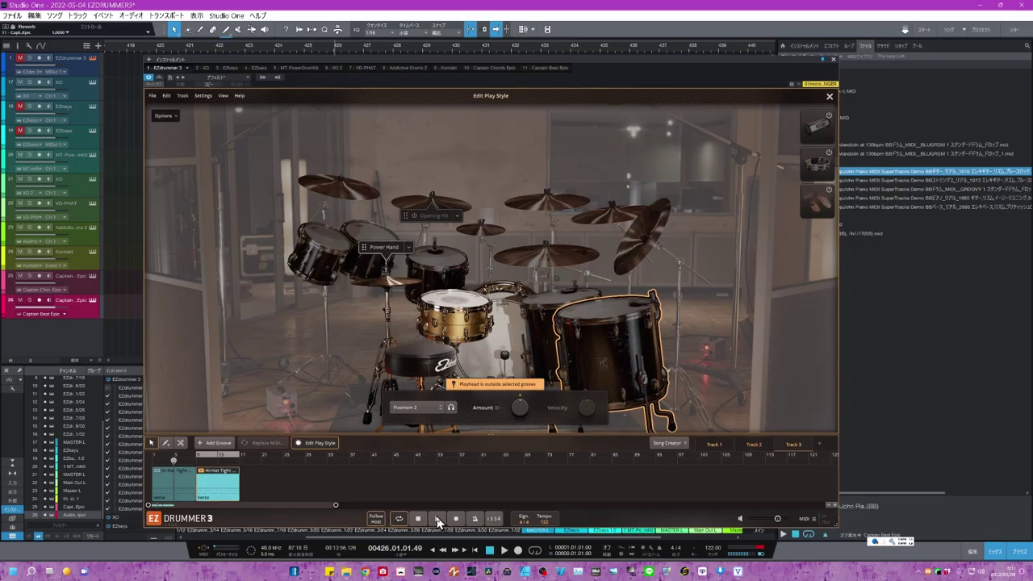
{"action": "left_click", "coordinate": [438, 520]}
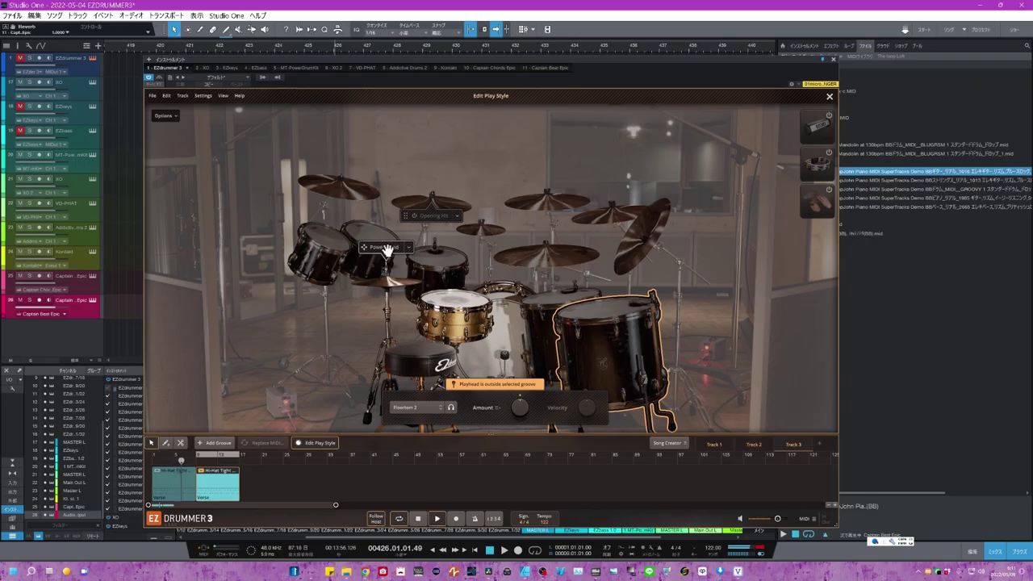
- Audition the Power Hand on the Ride, China and Crash 3 cymbals in turn, and stop playback
{"action": "left_click_drag", "start_coordinate": [387, 251], "coordinate": [519, 259]}
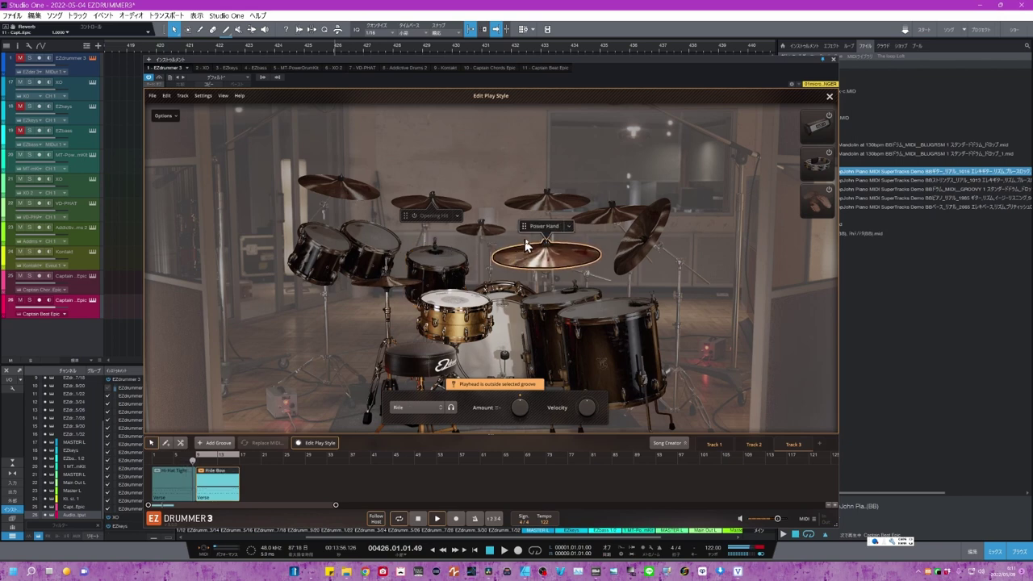
{"action": "left_click_drag", "start_coordinate": [537, 227], "coordinate": [632, 235]}
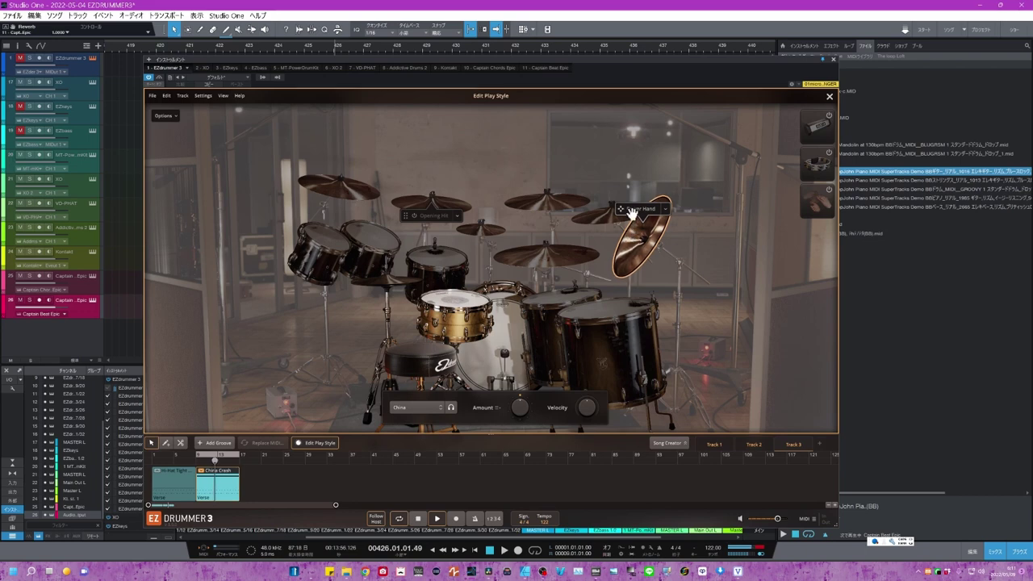
{"action": "left_click_drag", "start_coordinate": [631, 213], "coordinate": [547, 220]}
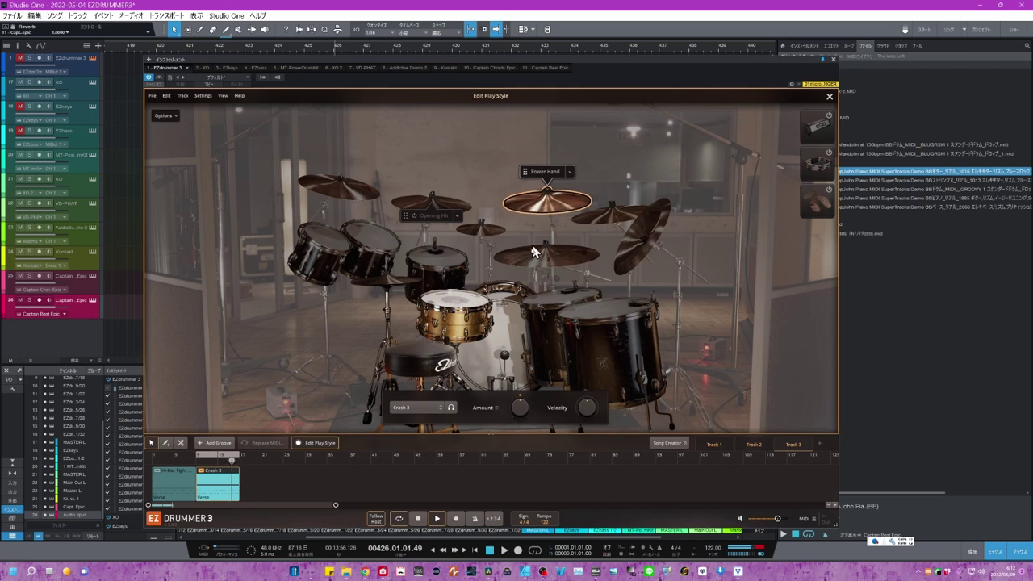
{"action": "left_click", "coordinate": [418, 520]}
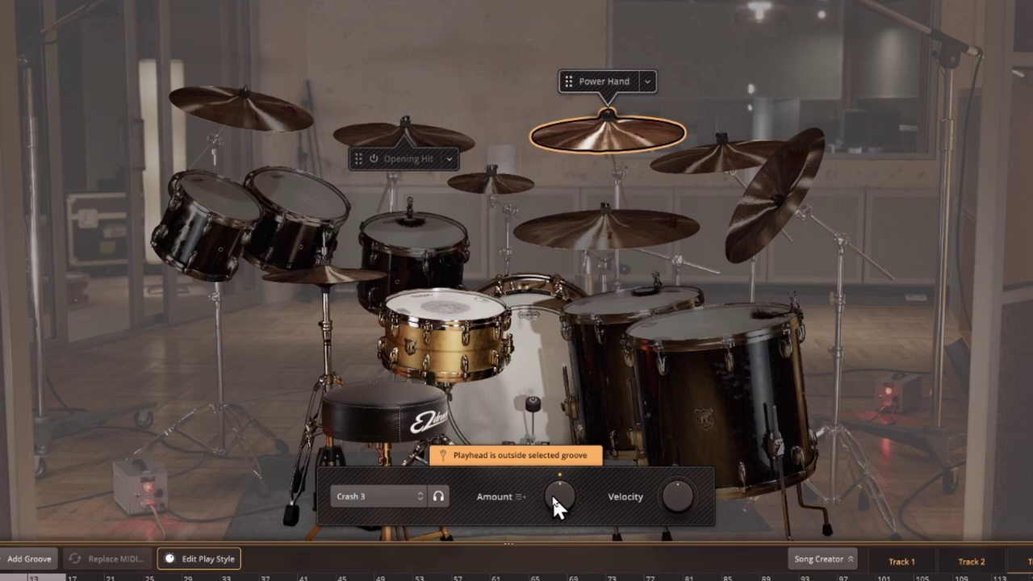
- Try different note amounts for Crash 3, including 104 notes, and lower its velocity
{"action": "mouse_move", "coordinate": [553, 493]}
{"action": "left_click_drag", "start_coordinate": [553, 492], "coordinate": [557, 486]}
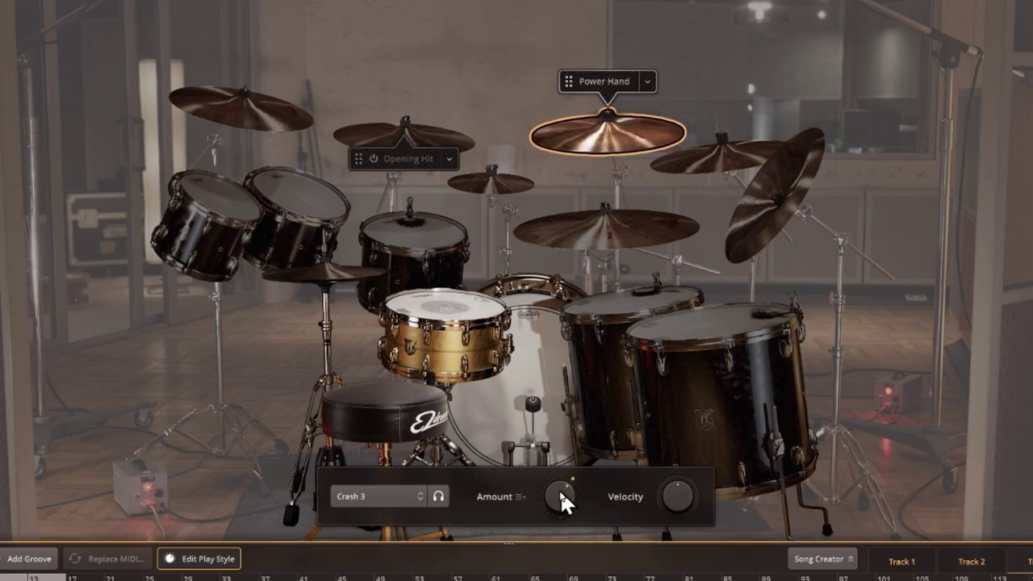
{"action": "mouse_move", "coordinate": [559, 491]}
{"action": "left_click_drag", "start_coordinate": [558, 491], "coordinate": [597, 431]}
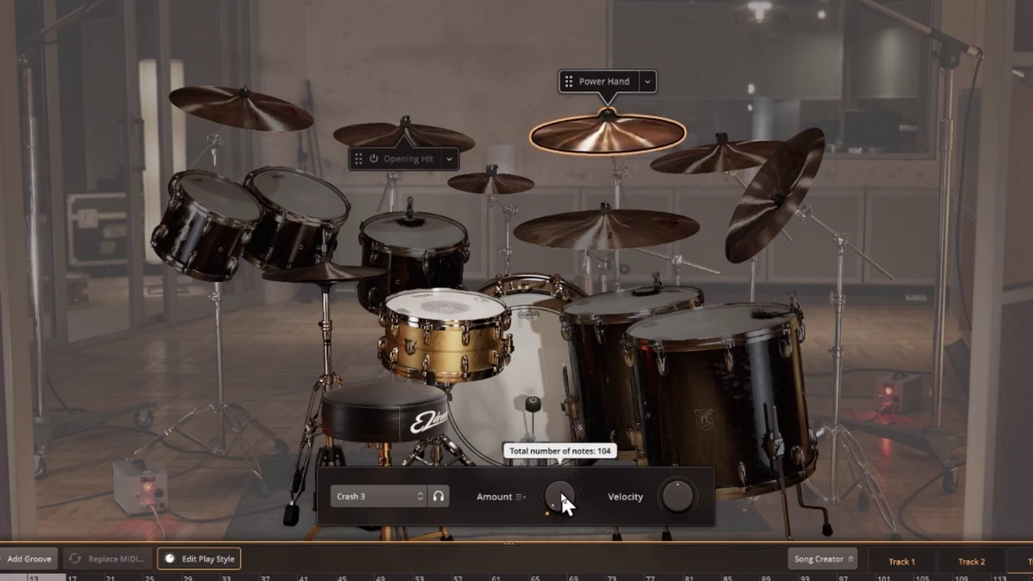
{"action": "left_click_drag", "start_coordinate": [562, 486], "coordinate": [568, 457]}
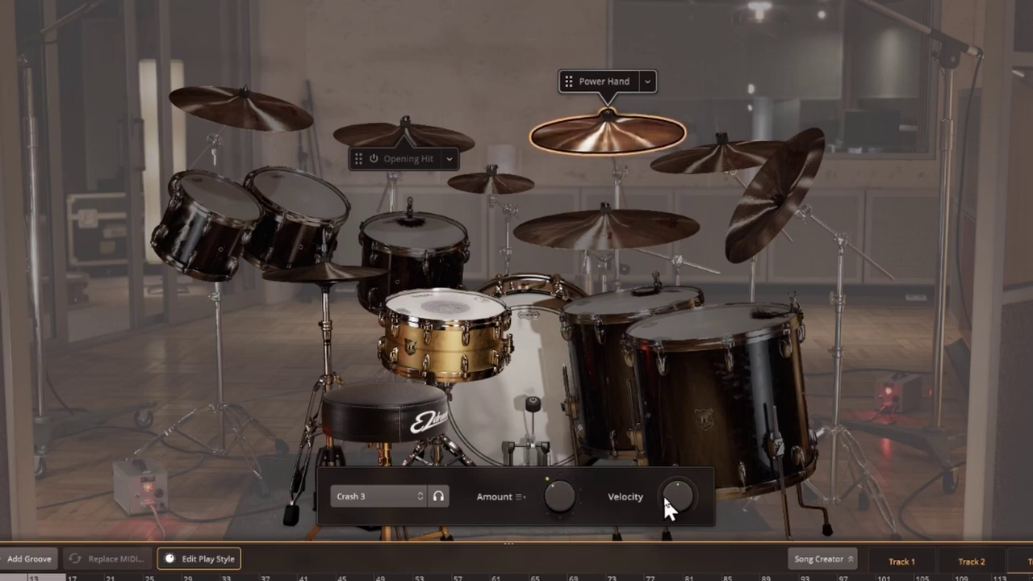
{"action": "left_click_drag", "start_coordinate": [673, 502], "coordinate": [666, 514]}
- Move the Power Hand from Crash 3 back to the Hi-Hat
{"action": "left_click", "coordinate": [321, 273]}
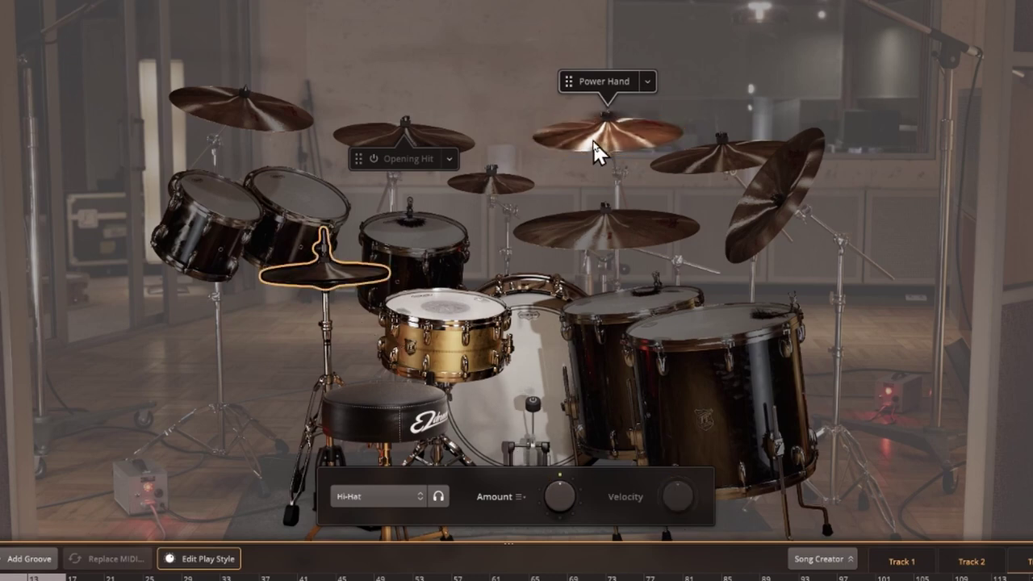
{"action": "left_click", "coordinate": [595, 152]}
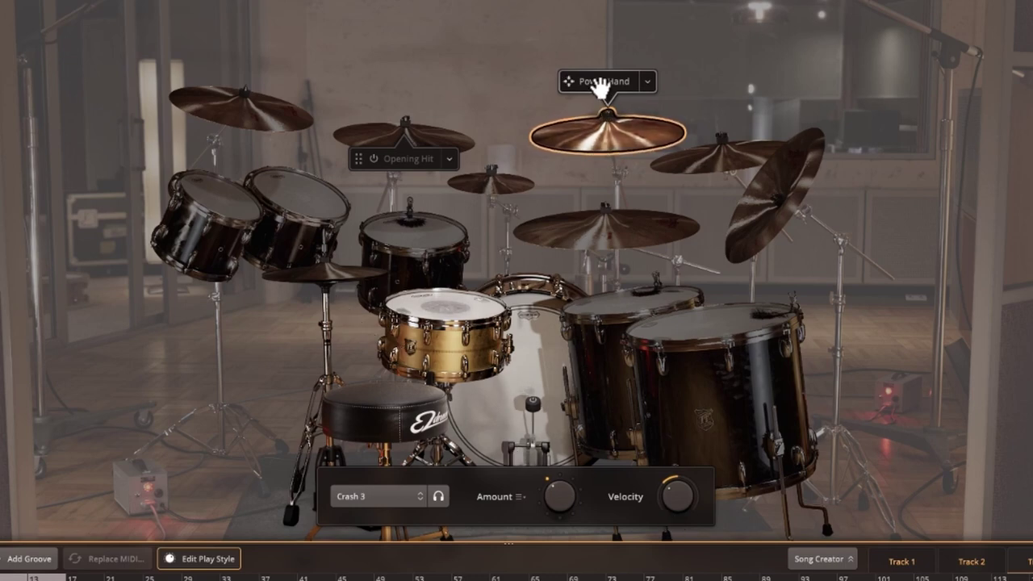
{"action": "left_click_drag", "start_coordinate": [600, 86], "coordinate": [339, 273]}
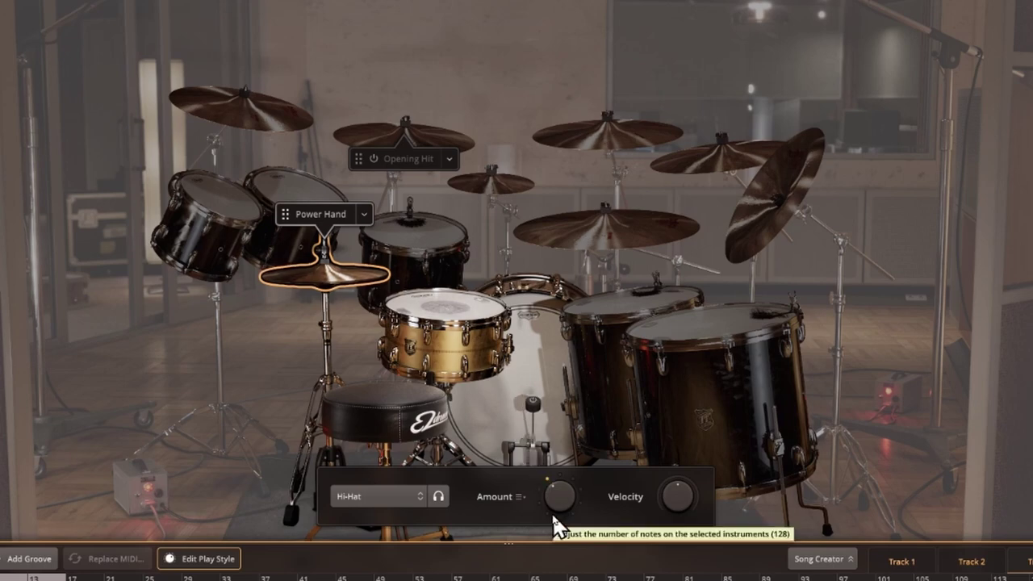
- Raise the Hi-Hat's amount in stages through 215 and 231 up to 255 notes
{"action": "left_click_drag", "start_coordinate": [557, 494], "coordinate": [569, 466]}
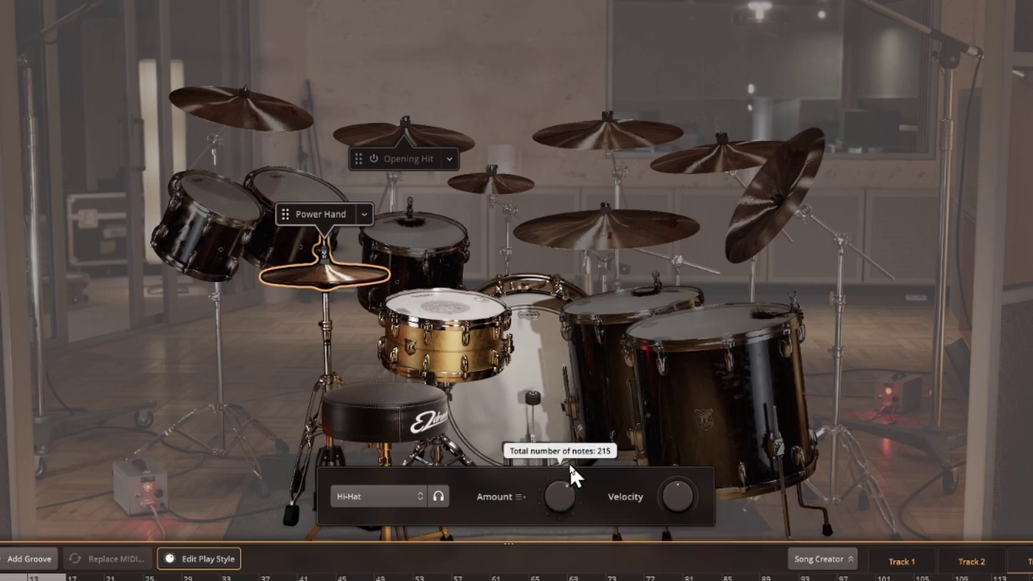
{"action": "left_click_drag", "start_coordinate": [565, 487], "coordinate": [570, 453]}
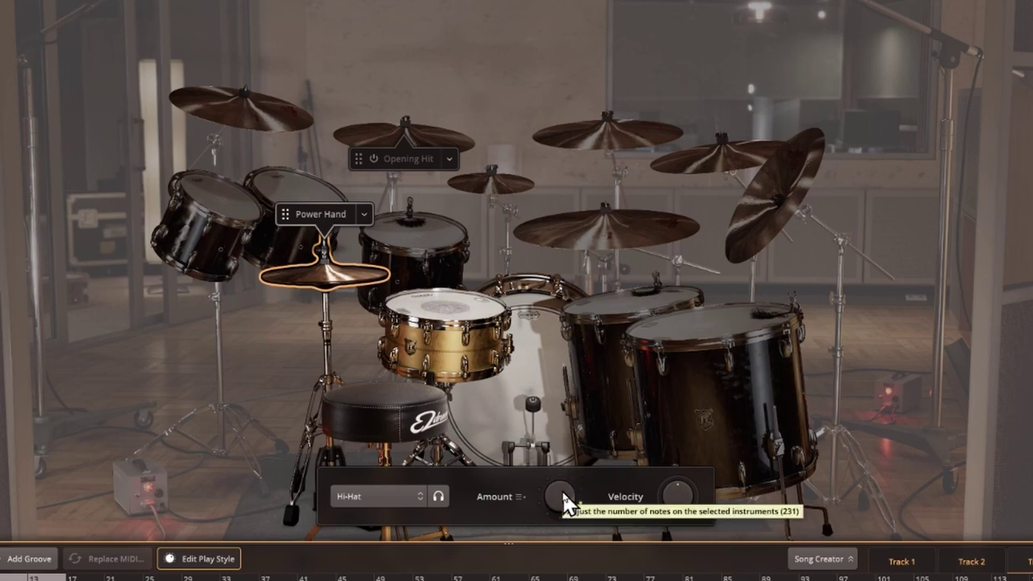
{"action": "left_click_drag", "start_coordinate": [562, 490], "coordinate": [566, 468]}
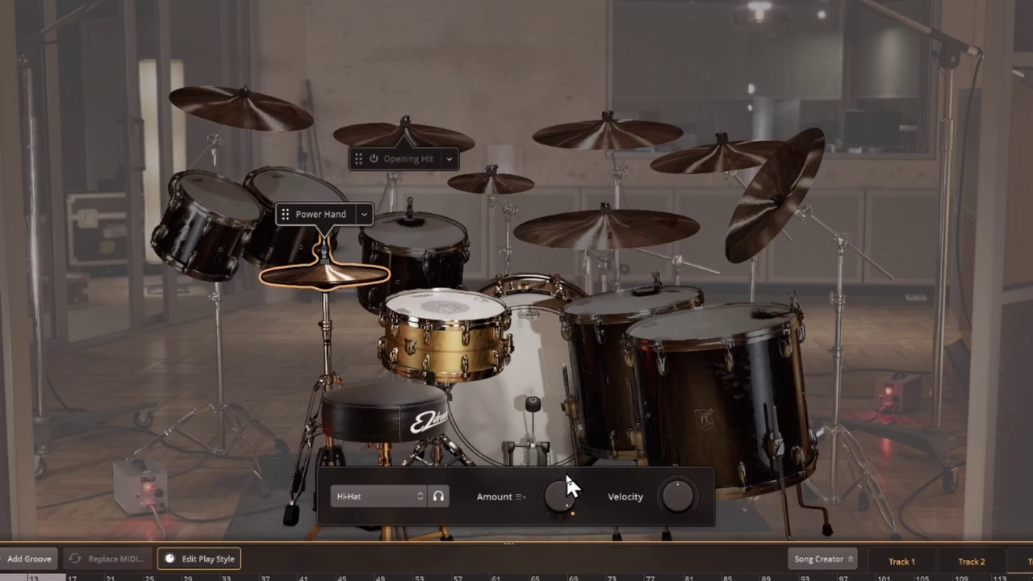
{"action": "left_click_drag", "start_coordinate": [562, 484], "coordinate": [569, 457]}
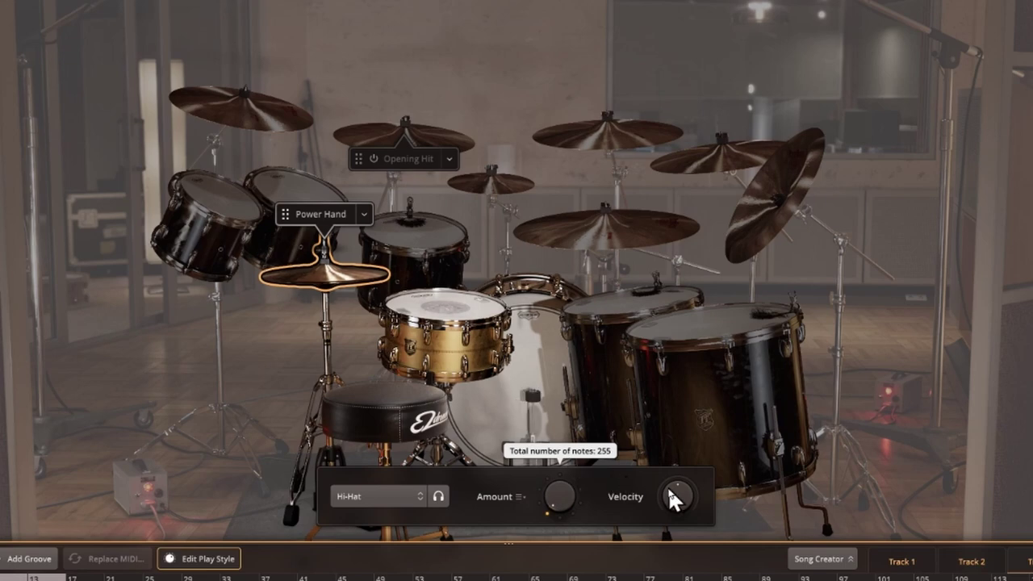
- Lower the Hi-Hat's velocity slightly and reset its amount value
{"action": "left_click_drag", "start_coordinate": [668, 488], "coordinate": [668, 506]}
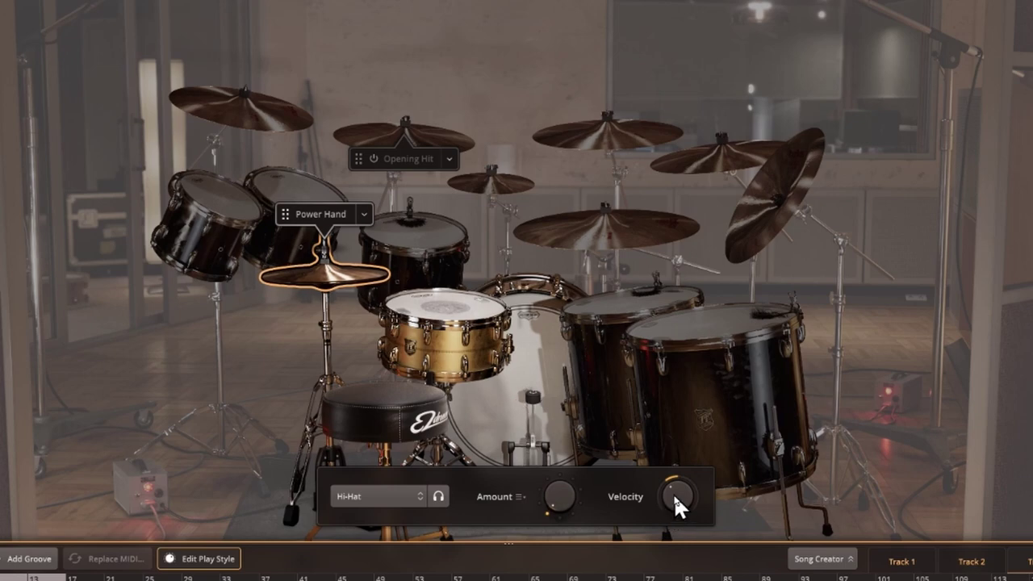
{"action": "left_click_drag", "start_coordinate": [673, 494], "coordinate": [674, 486]}
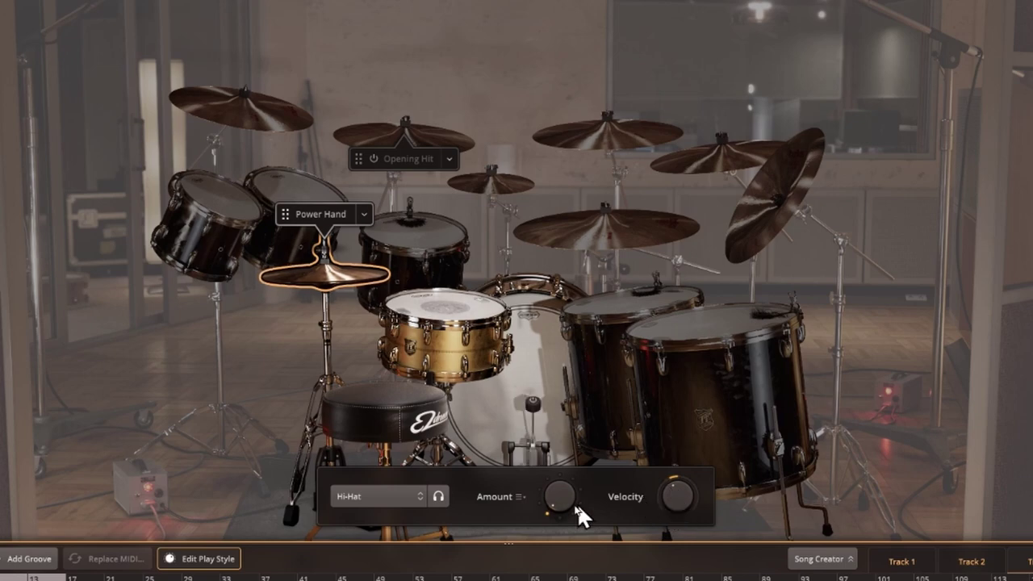
{"action": "left_click", "coordinate": [519, 496]}
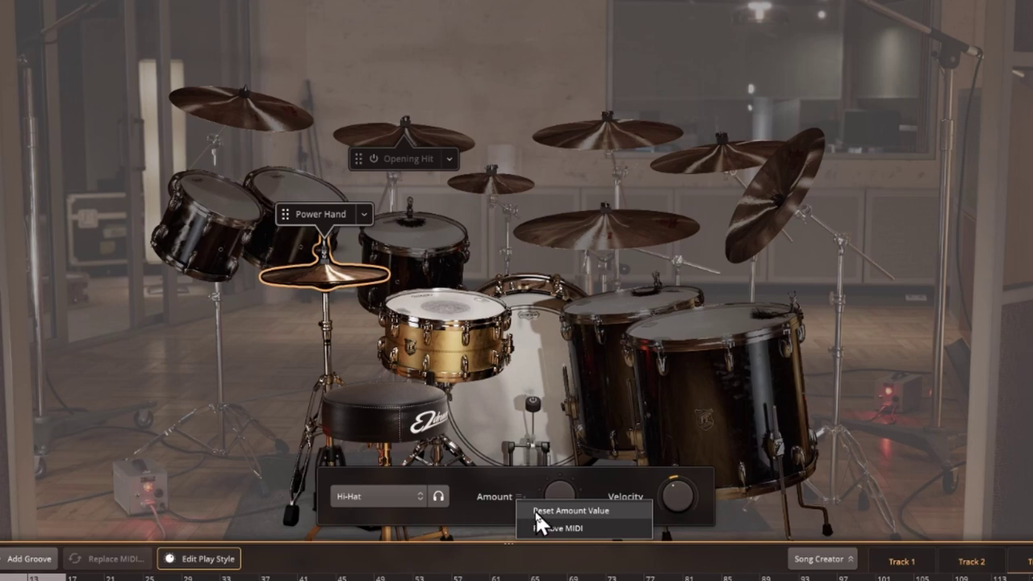
{"action": "left_click", "coordinate": [535, 510]}
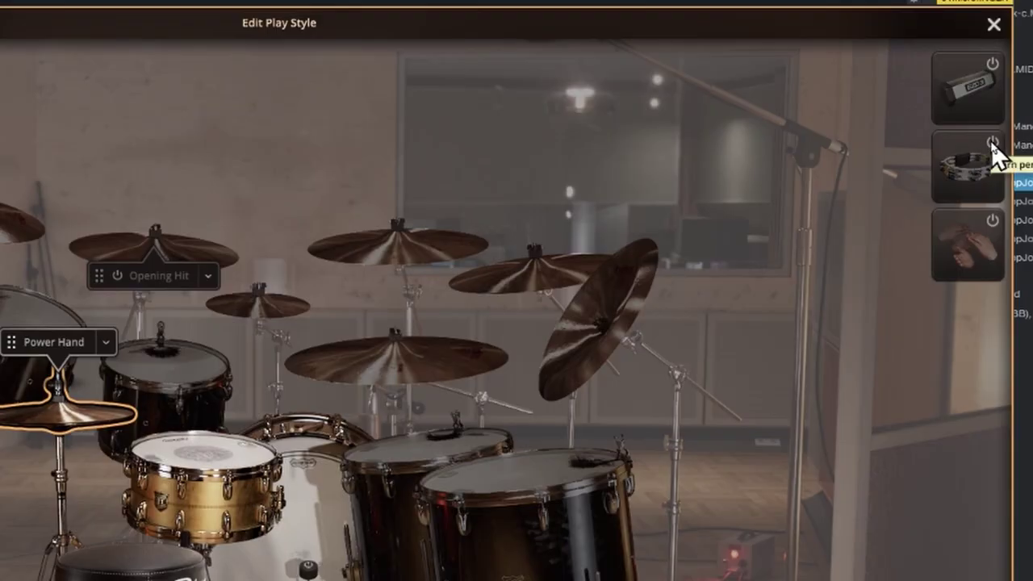
- Add the Tambourine to the groove with the 8th No Acc pattern and a raised velocity
{"action": "left_click", "coordinate": [991, 143]}
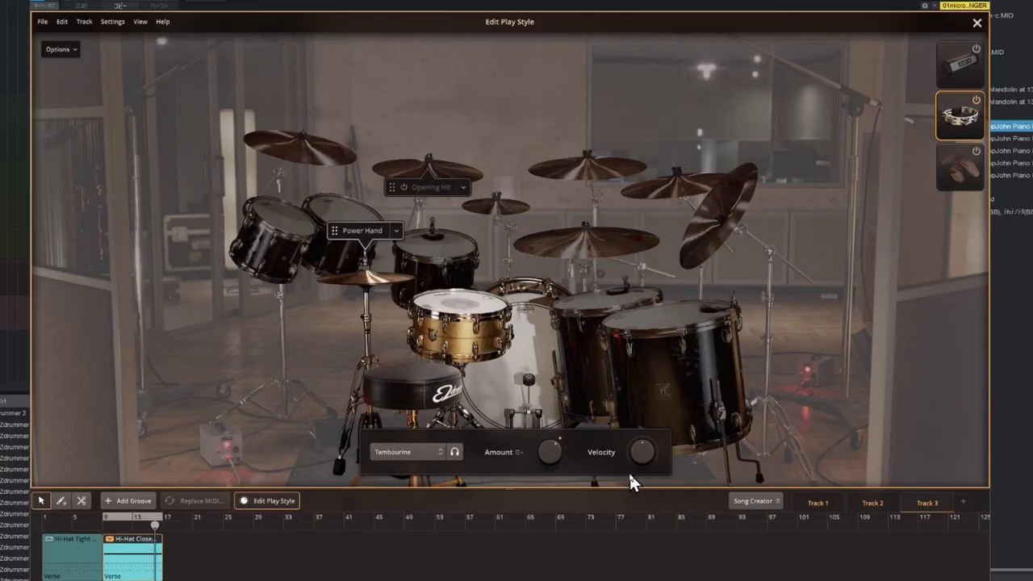
{"action": "left_click_drag", "start_coordinate": [554, 460], "coordinate": [560, 432]}
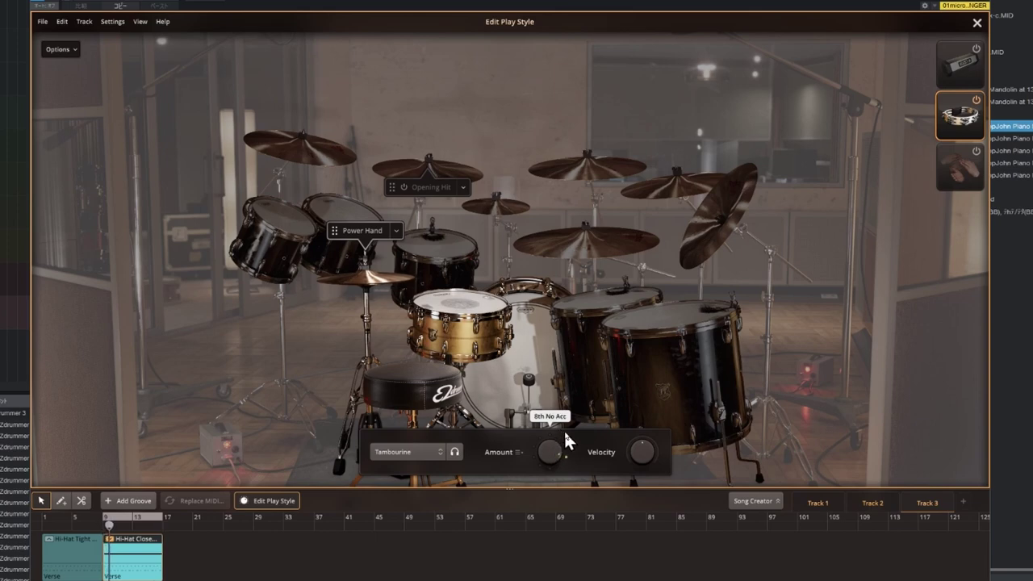
{"action": "double_click", "coordinate": [642, 453]}
{"action": "left_click_drag", "start_coordinate": [644, 450], "coordinate": [654, 419]}
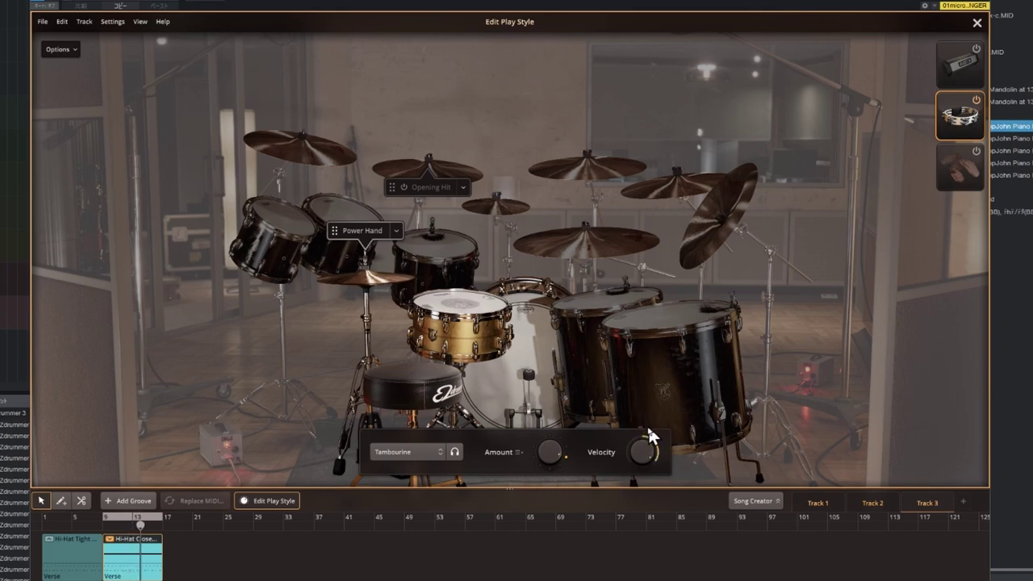
- Try the 8th Acc 2 4 pattern for the Tambourine with high velocity, and change the pattern to 4th Acc 4
{"action": "left_click_drag", "start_coordinate": [555, 454], "coordinate": [544, 472]}
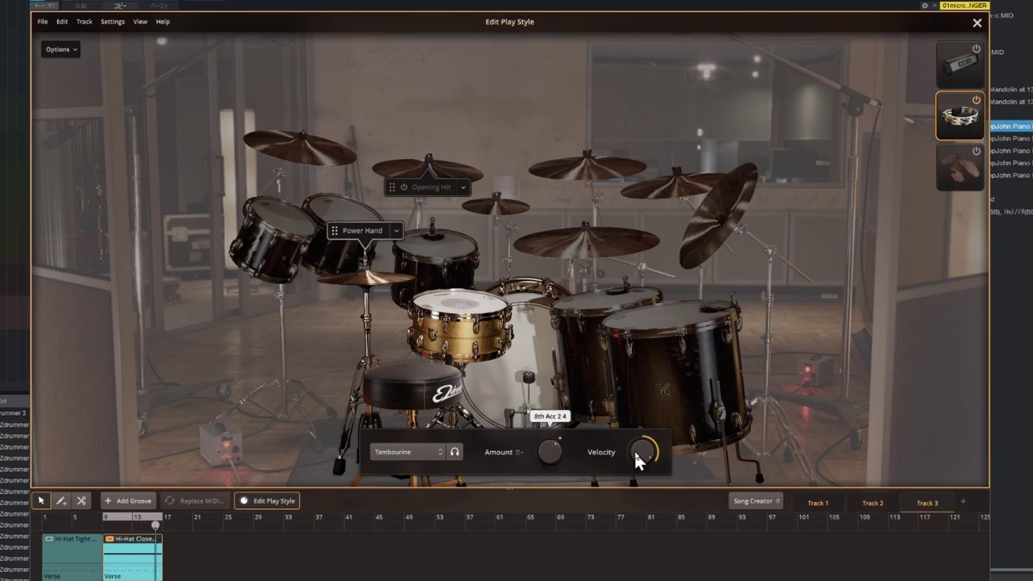
{"action": "left_click_drag", "start_coordinate": [635, 451], "coordinate": [647, 423]}
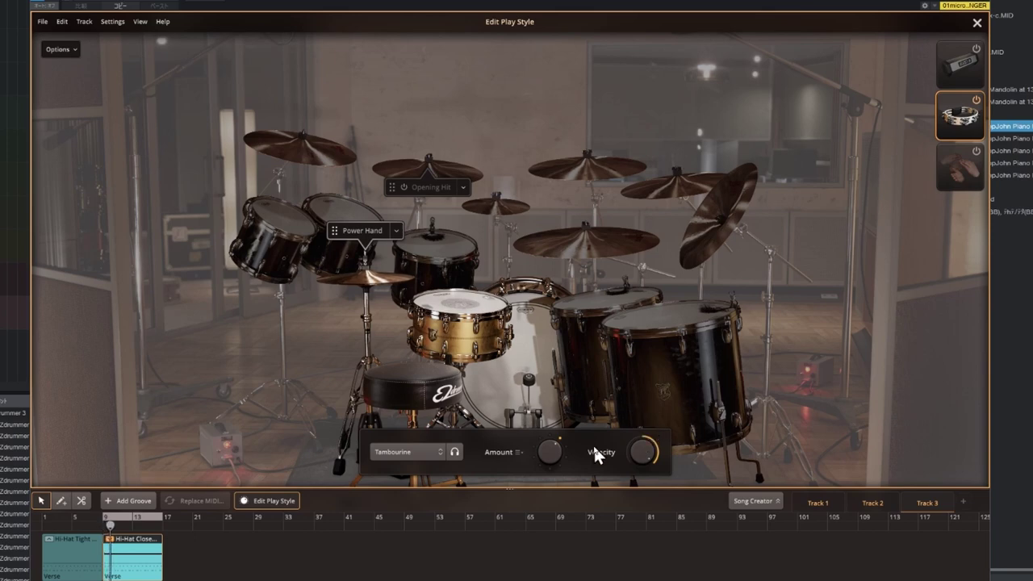
{"action": "left_click_drag", "start_coordinate": [554, 449], "coordinate": [549, 511]}
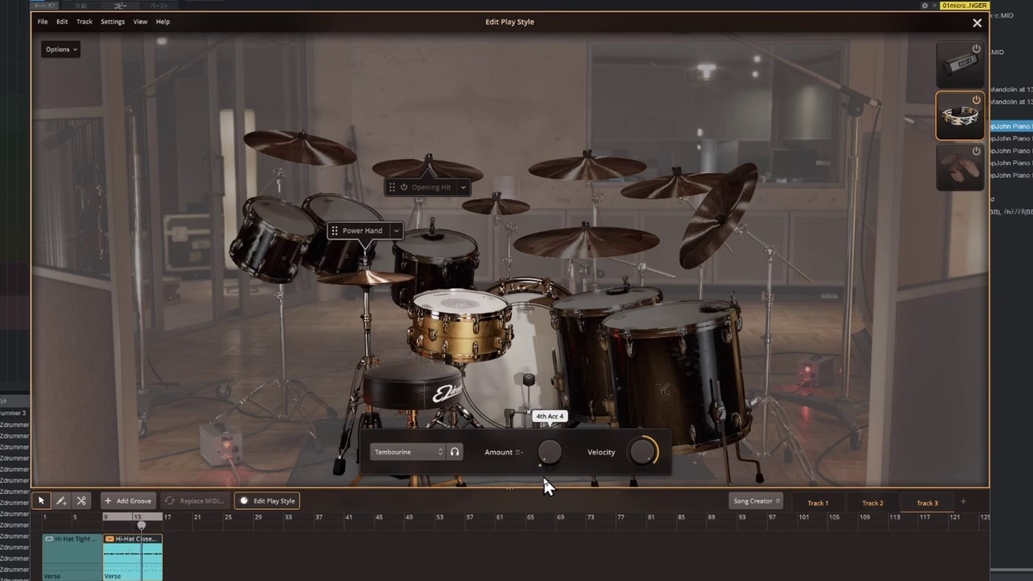
- Add the Shaker to the groove and raise its velocity to near the maximum
{"action": "left_click", "coordinate": [978, 53]}
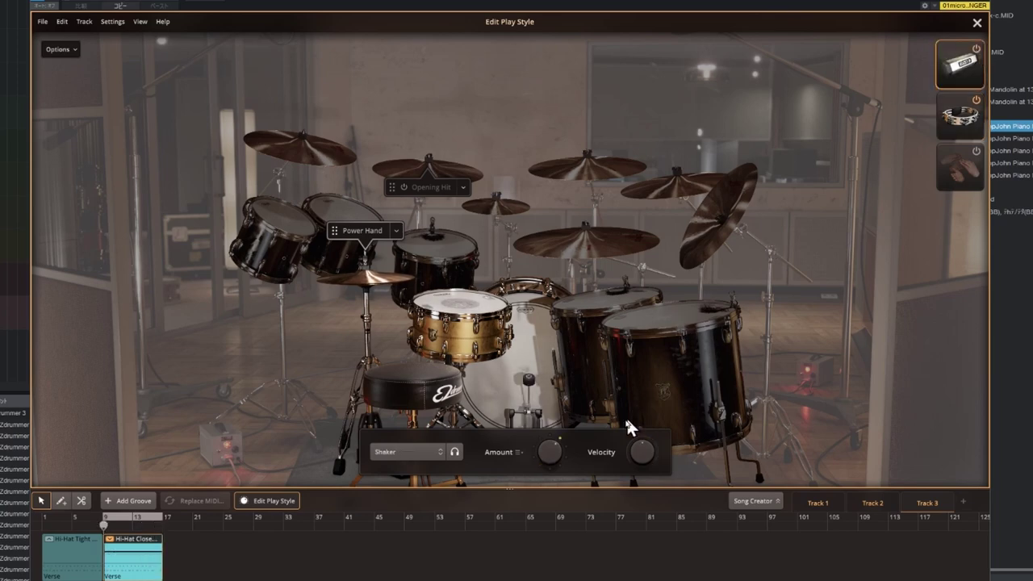
{"action": "mouse_move", "coordinate": [644, 440]}
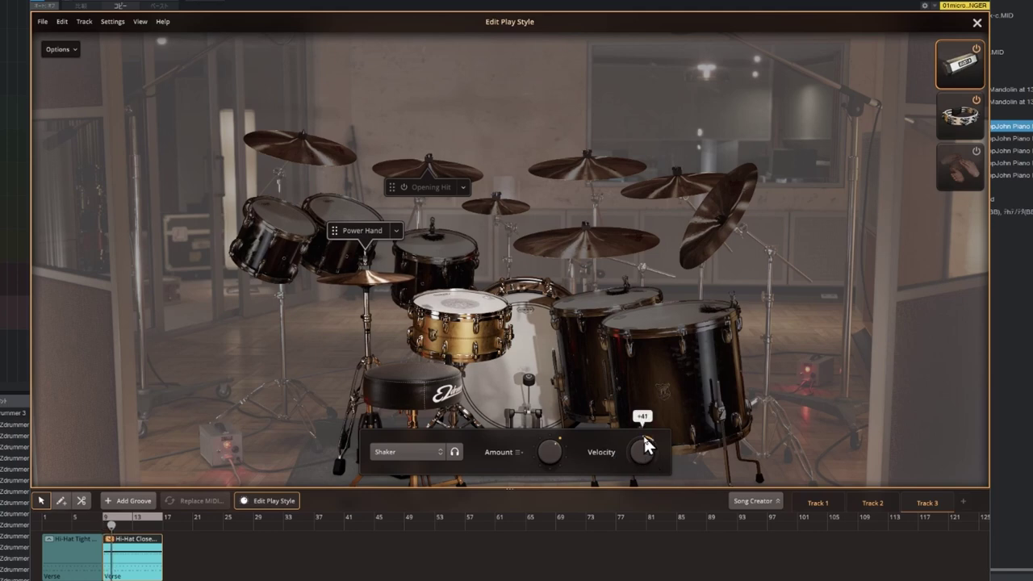
{"action": "left_click_drag", "start_coordinate": [644, 436], "coordinate": [649, 402]}
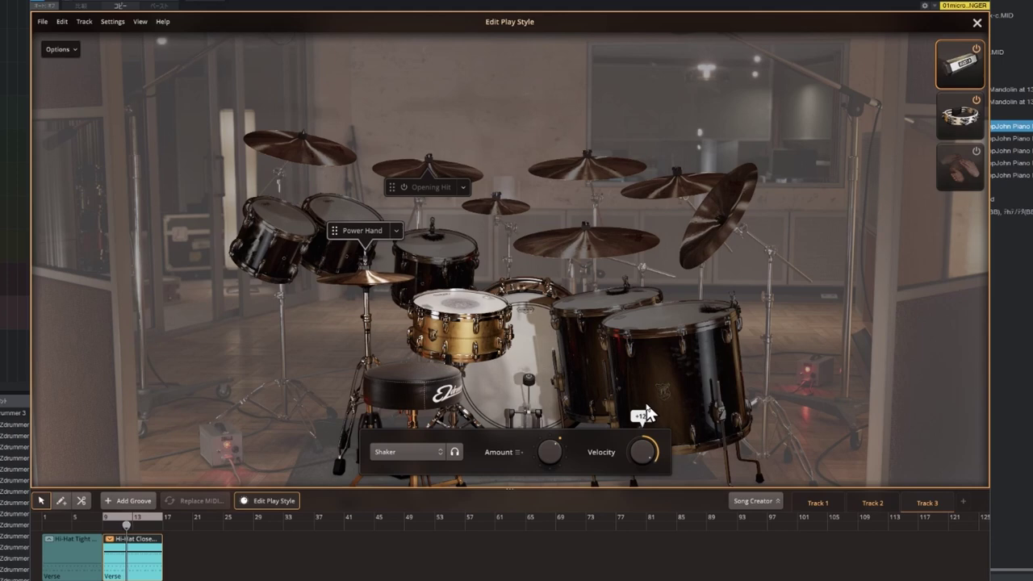
- Set the Shaker's amount to the 8th Acc 3 pattern and turn it on to a further pattern
{"action": "mouse_move", "coordinate": [546, 457]}
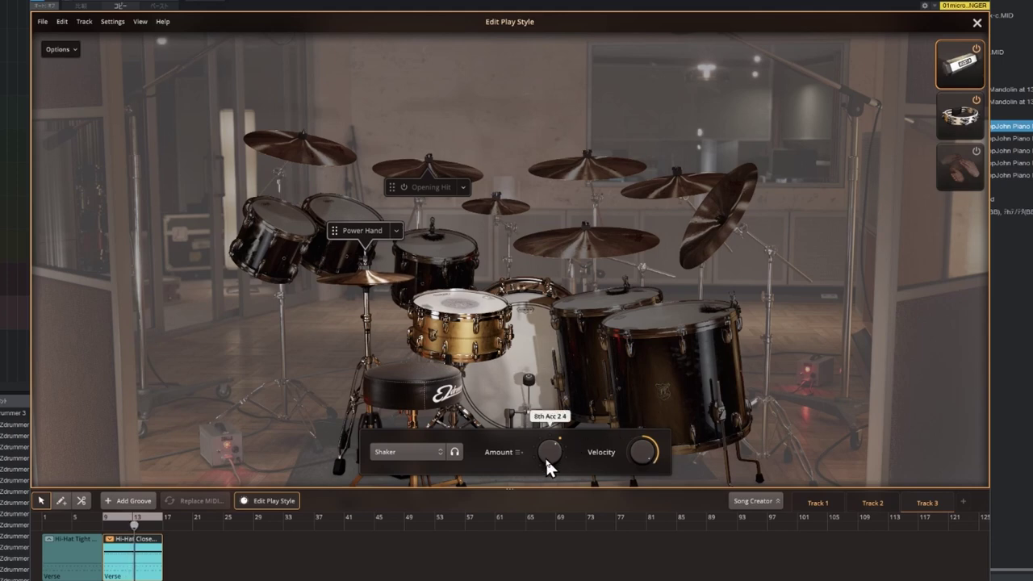
{"action": "left_click_drag", "start_coordinate": [546, 457], "coordinate": [545, 431]}
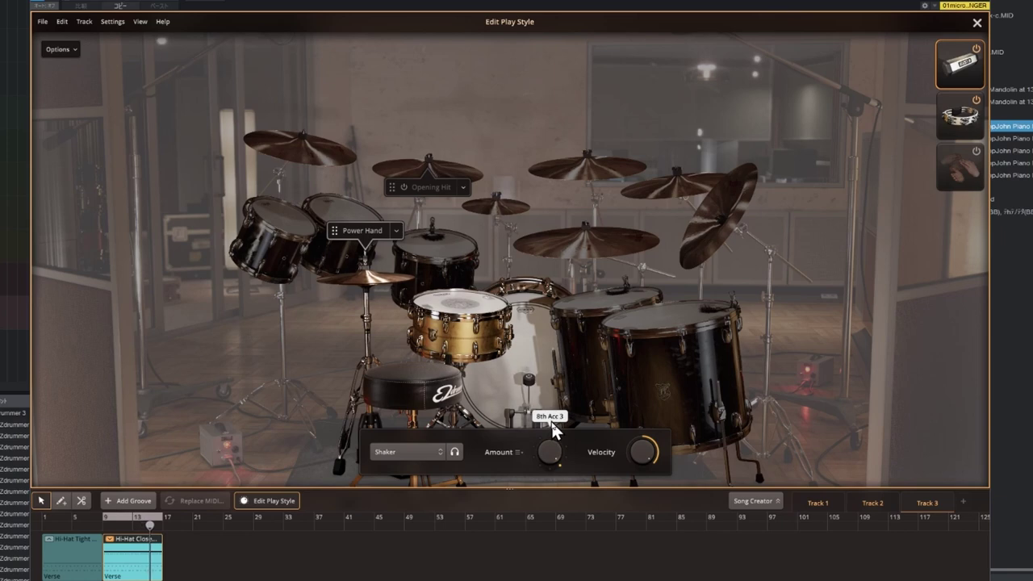
{"action": "left_click_drag", "start_coordinate": [548, 427], "coordinate": [570, 414]}
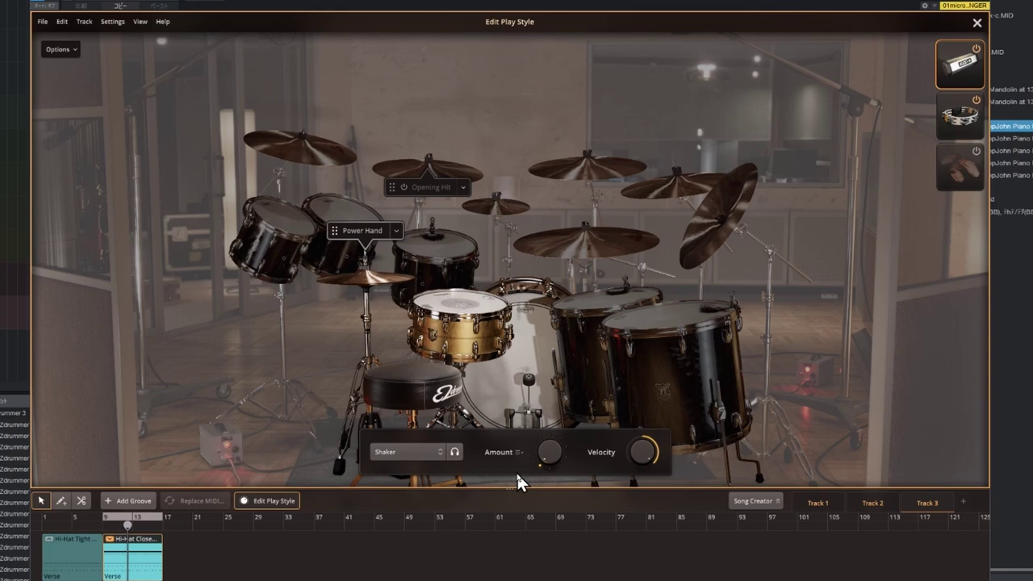
- Audition the Shaker on its own, and raise the velocity of all notes of the Snare
{"action": "left_click", "coordinate": [455, 450]}
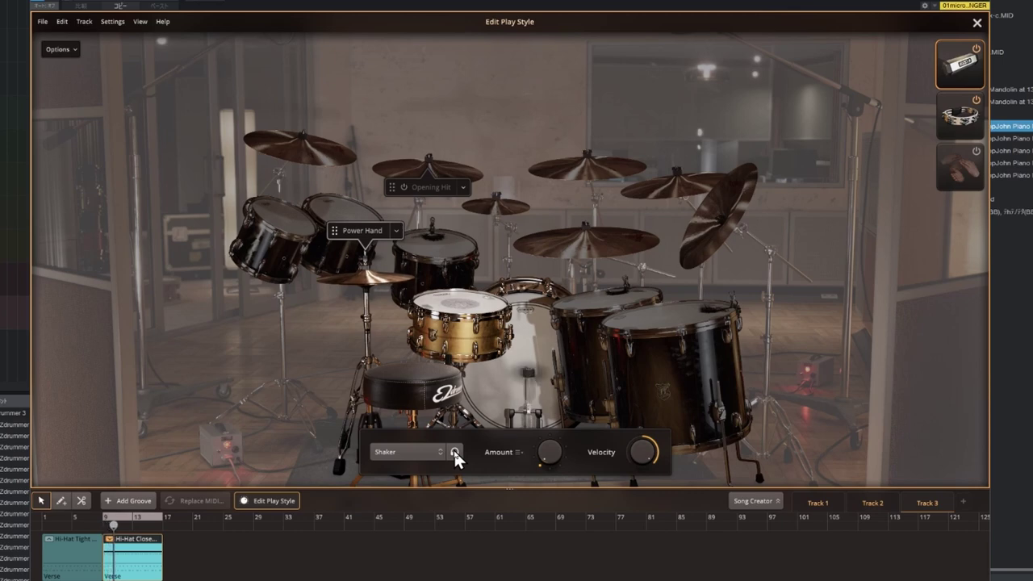
{"action": "left_click", "coordinate": [464, 323]}
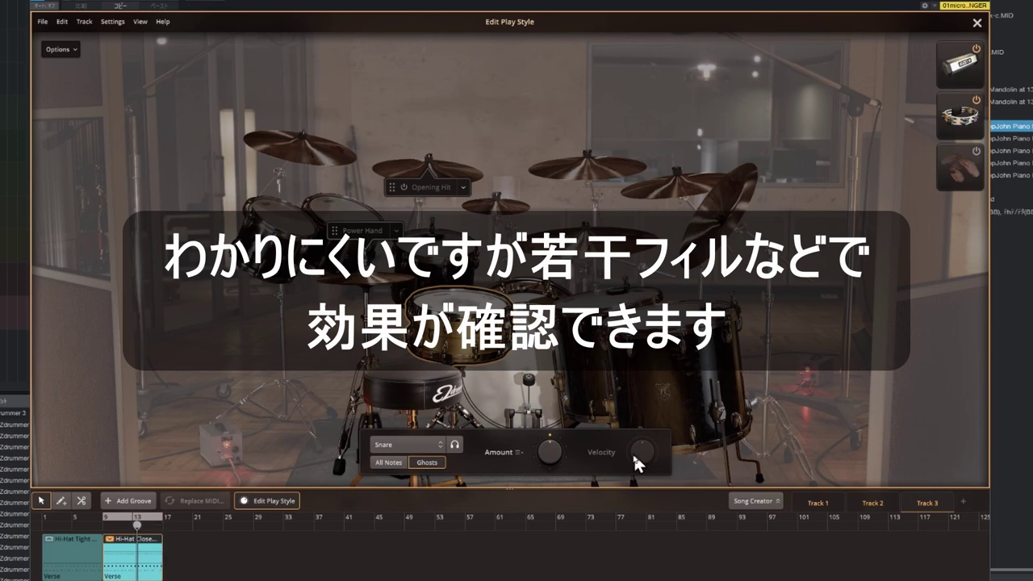
{"action": "left_click", "coordinate": [398, 463]}
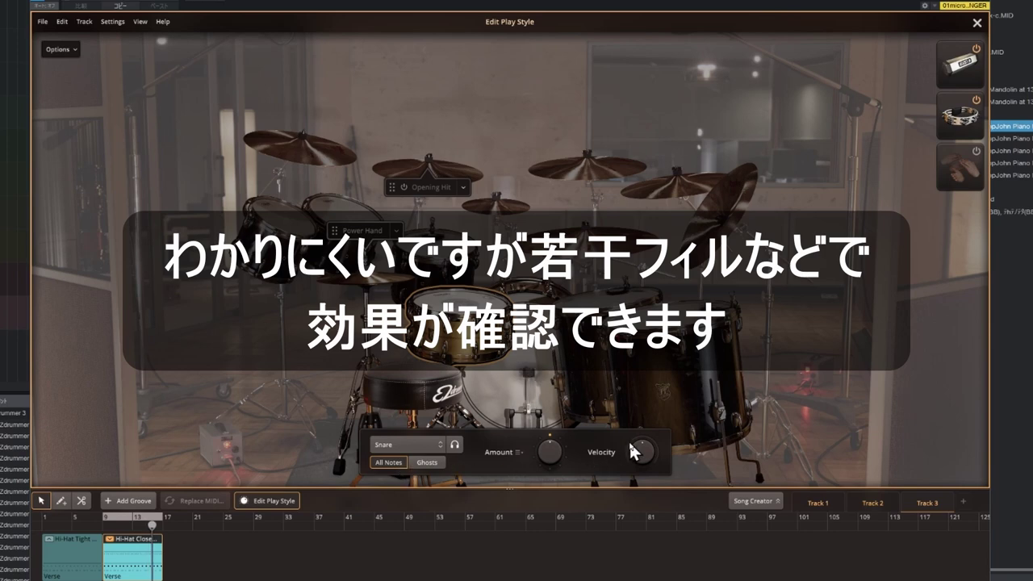
{"action": "left_click_drag", "start_coordinate": [631, 447], "coordinate": [630, 454]}
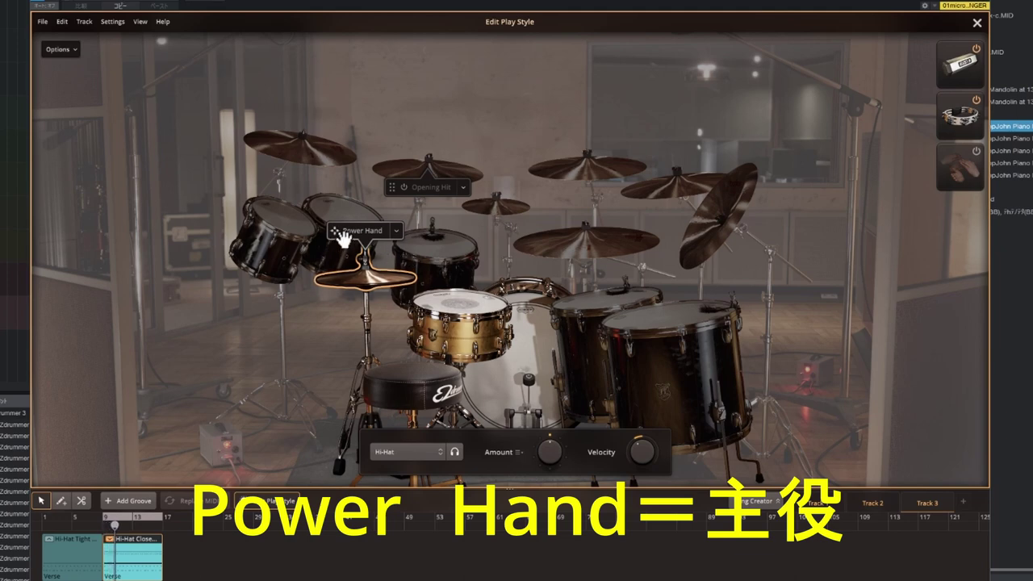
- Move the Power Hand from the Hi-Hat to the Ride, and reopen the groove's play style with the playhead at bar 9
{"action": "left_click_drag", "start_coordinate": [337, 235], "coordinate": [529, 244]}
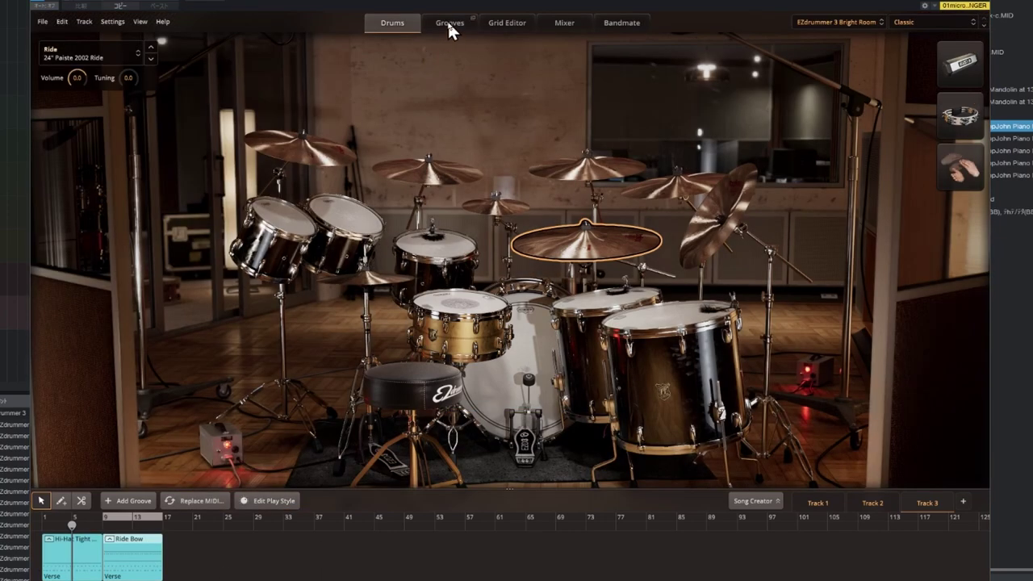
{"action": "left_click", "coordinate": [449, 25]}
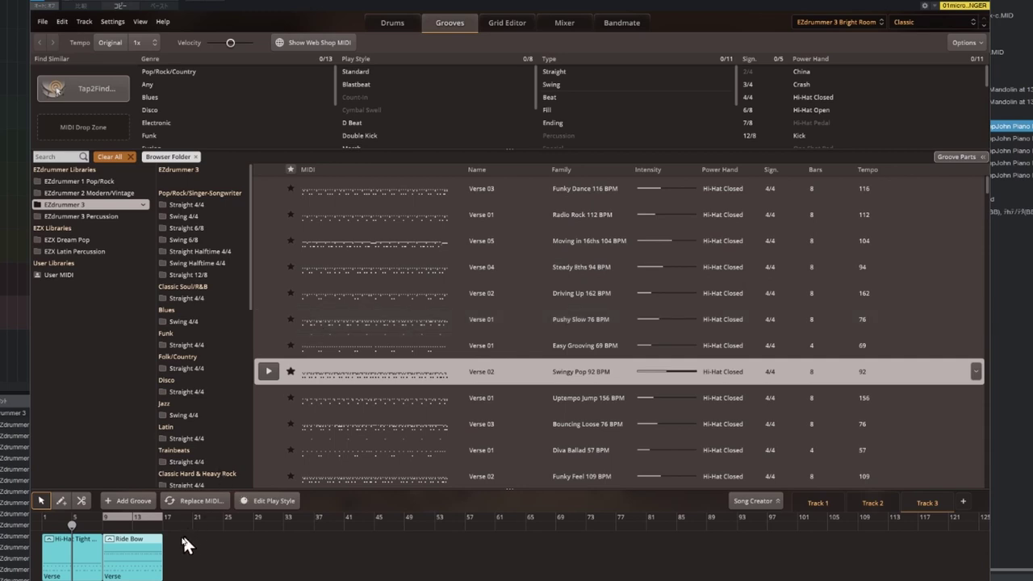
{"action": "left_click", "coordinate": [263, 500]}
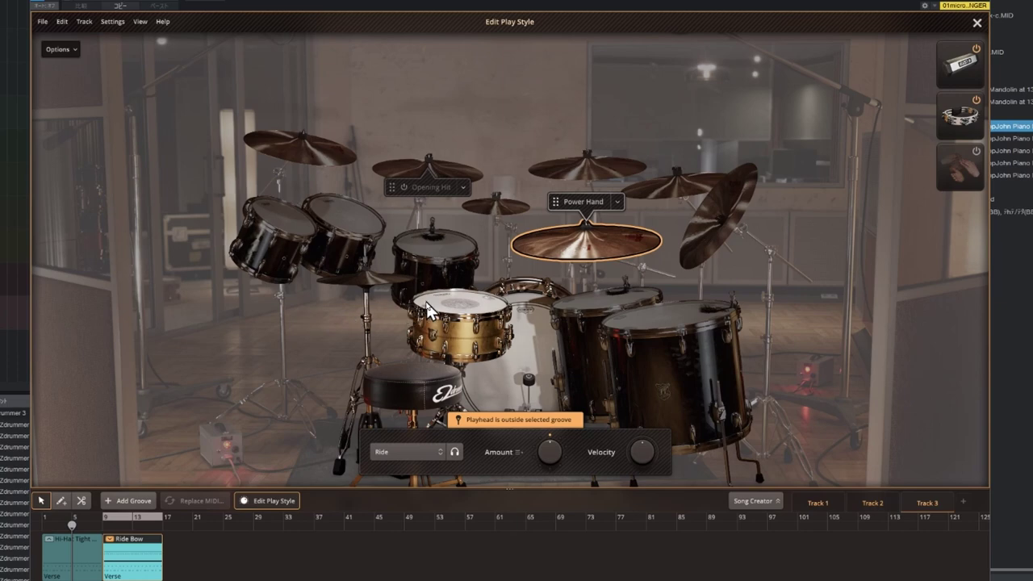
{"action": "left_click", "coordinate": [109, 537]}
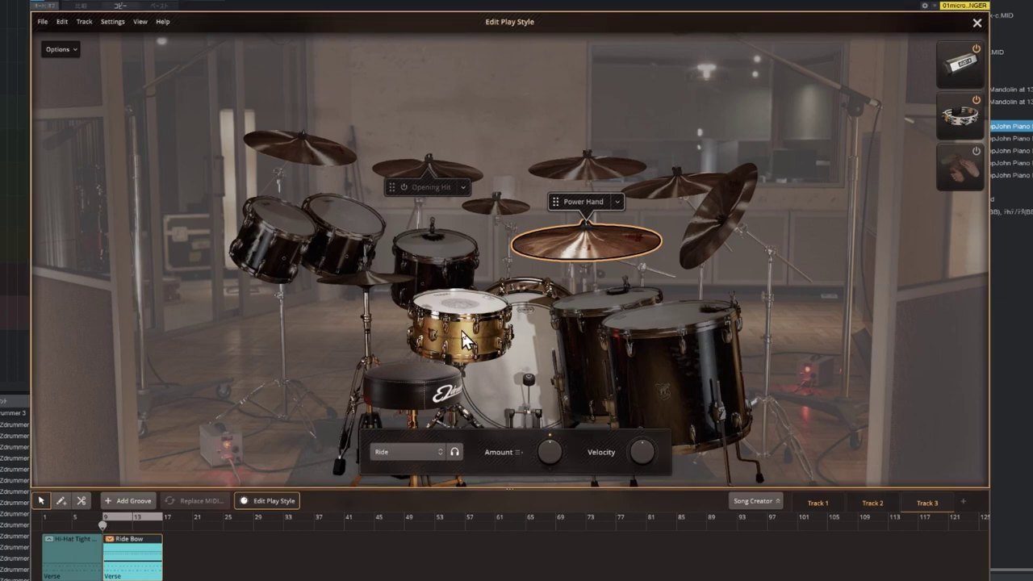
- Set the Snare's articulation to Sidestick
{"action": "left_click", "coordinate": [466, 343]}
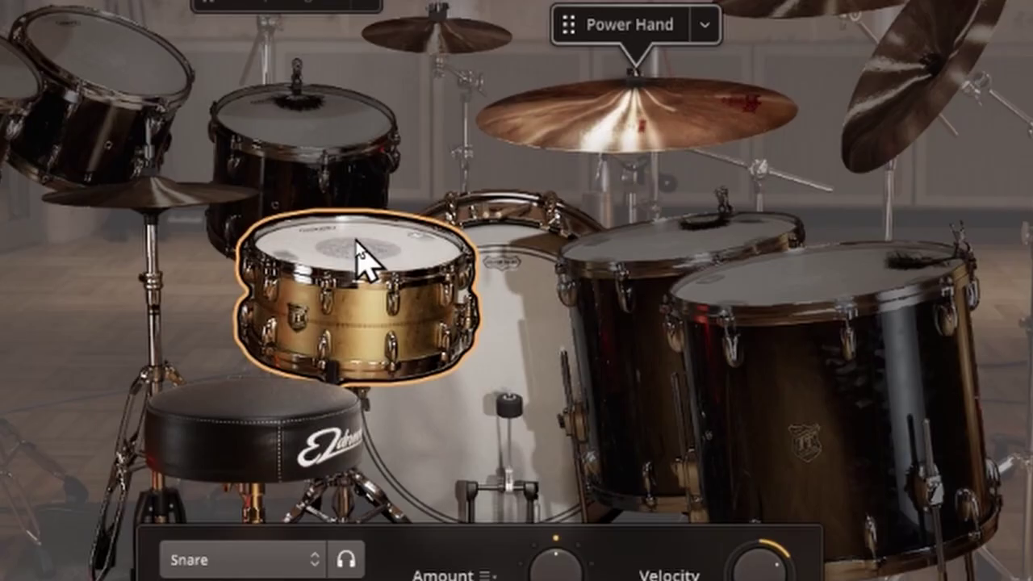
{"action": "right_click", "coordinate": [457, 301]}
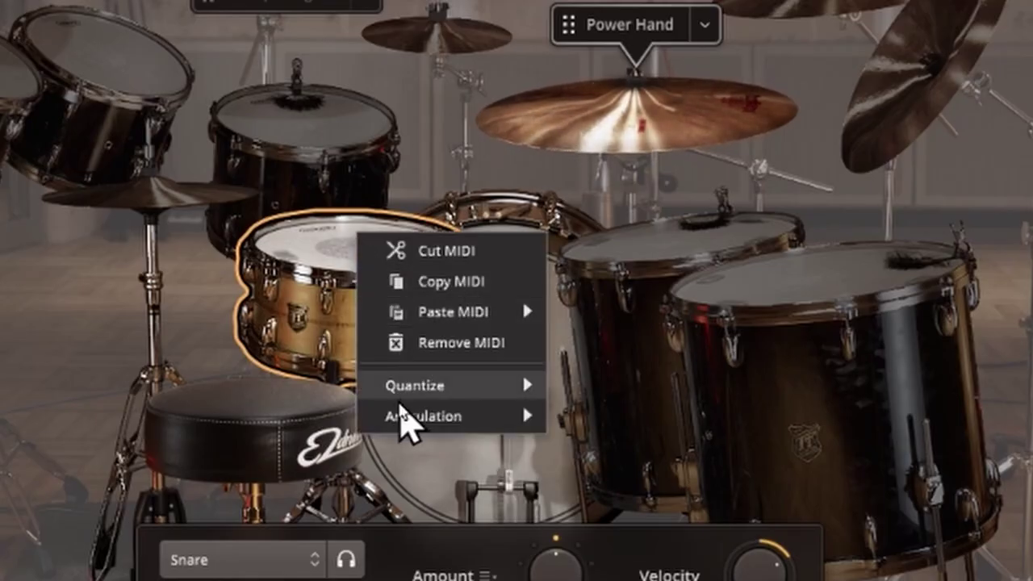
{"action": "mouse_move", "coordinate": [401, 417]}
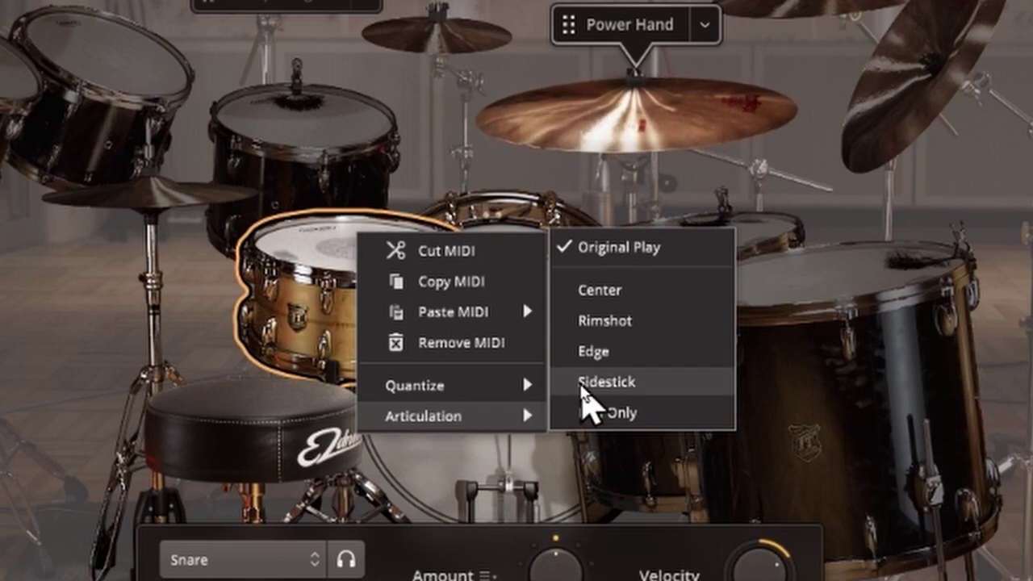
{"action": "left_click", "coordinate": [582, 385]}
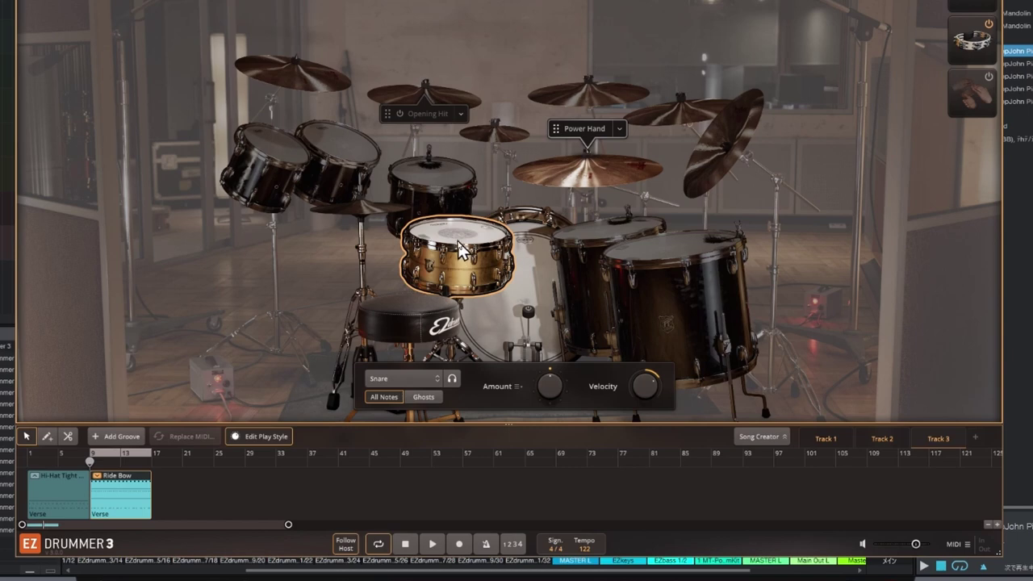
- Change the Snare's articulation to Edge and play the groove
{"action": "right_click", "coordinate": [458, 248]}
{"action": "mouse_move", "coordinate": [474, 321]}
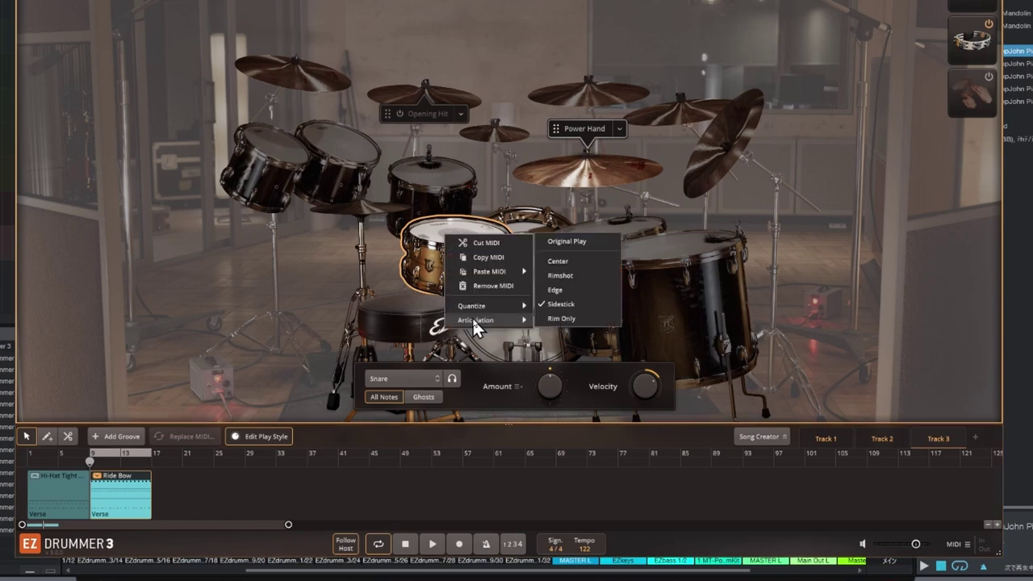
{"action": "left_click", "coordinate": [562, 294]}
{"action": "left_click", "coordinate": [434, 545]}
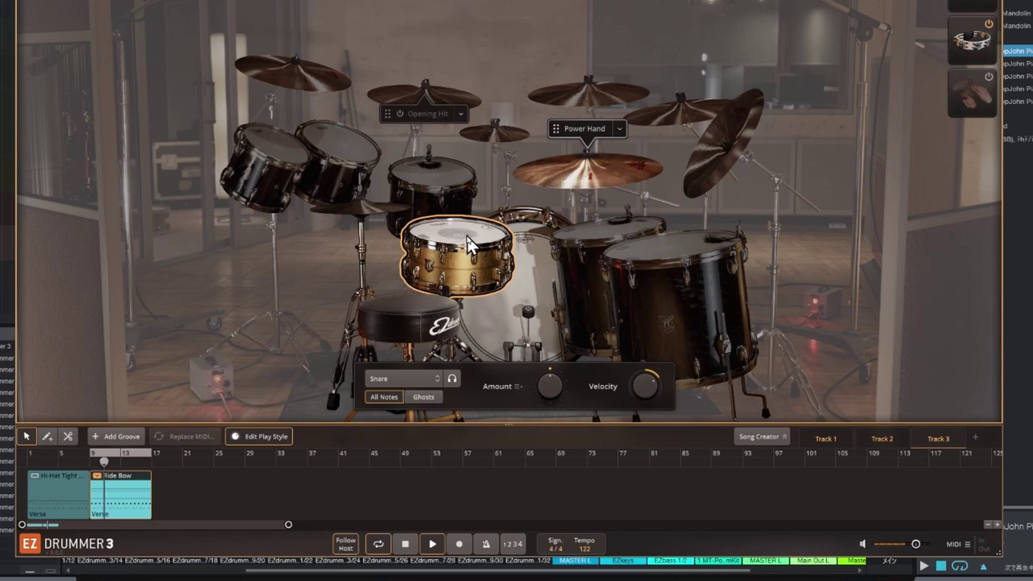
- Raise the amount of ghost notes on the Snare, compare it with the all-notes setting, and stop playback
{"action": "left_click", "coordinate": [428, 397]}
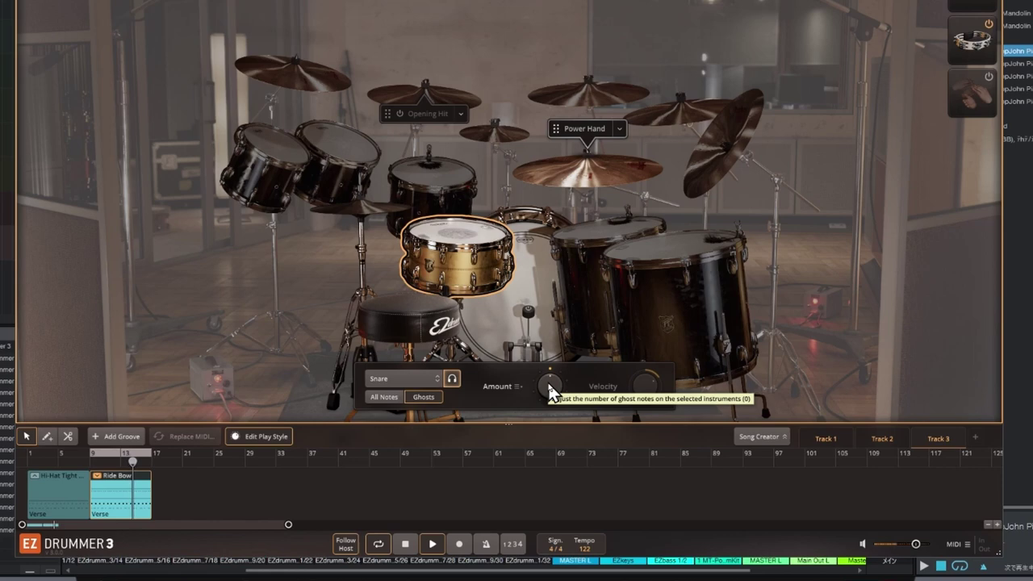
{"action": "left_click_drag", "start_coordinate": [549, 382], "coordinate": [550, 382]}
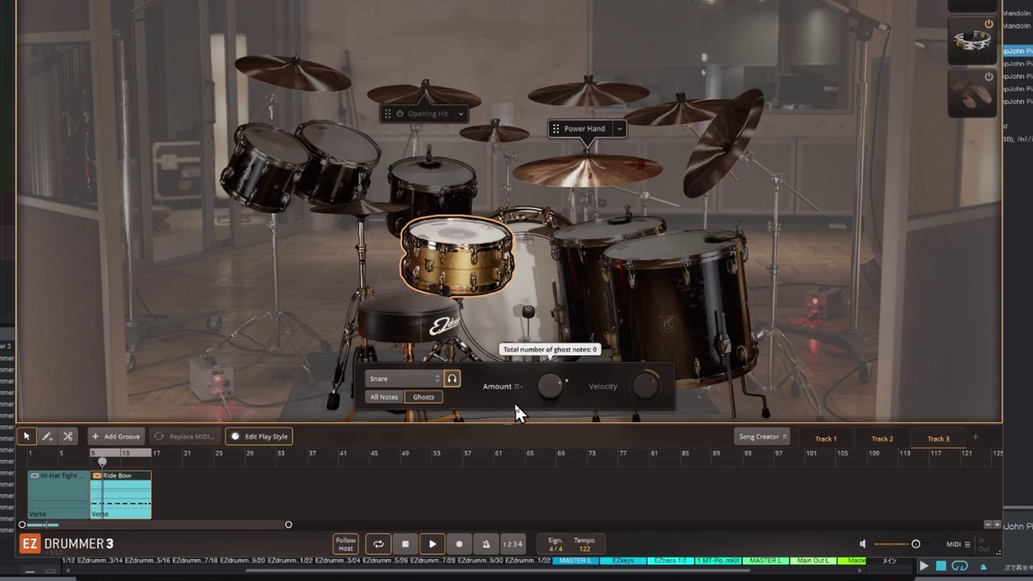
{"action": "left_click", "coordinate": [386, 397]}
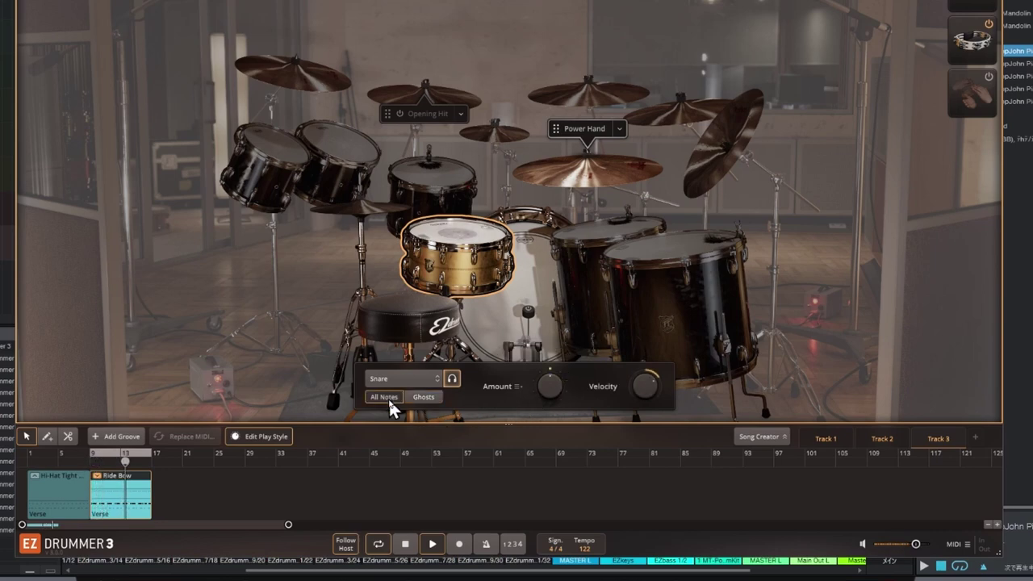
{"action": "left_click", "coordinate": [412, 395]}
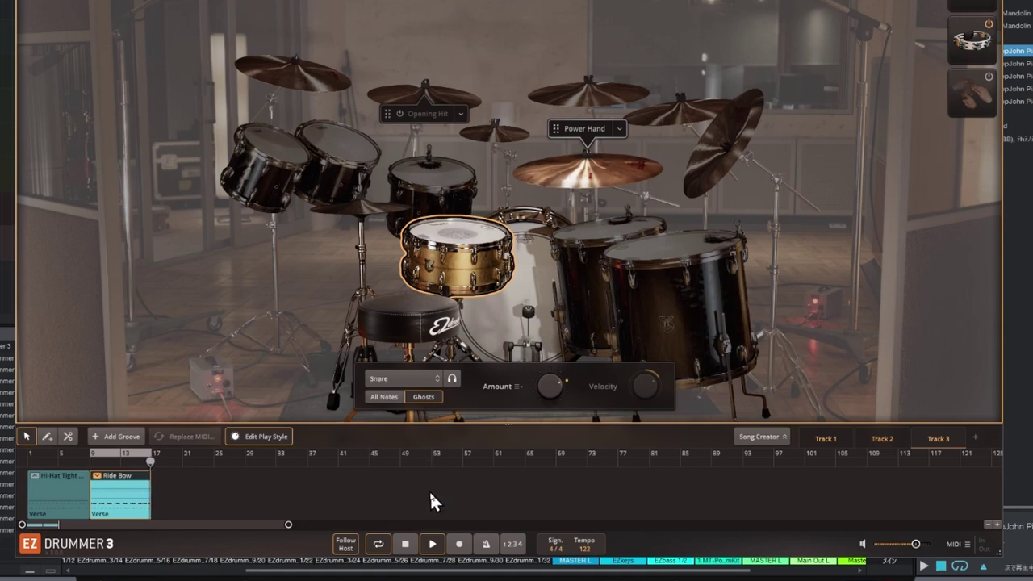
{"action": "left_click", "coordinate": [405, 543]}
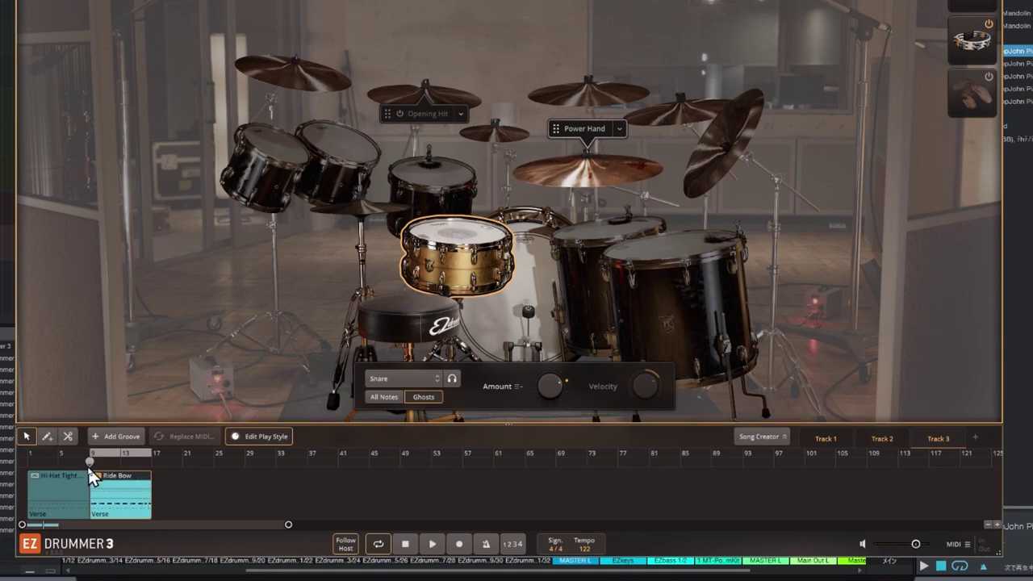
- Extend the loop range back to bar 1, play both grooves from the start, and stop playback
{"action": "left_click_drag", "start_coordinate": [92, 464], "coordinate": [29, 463]}
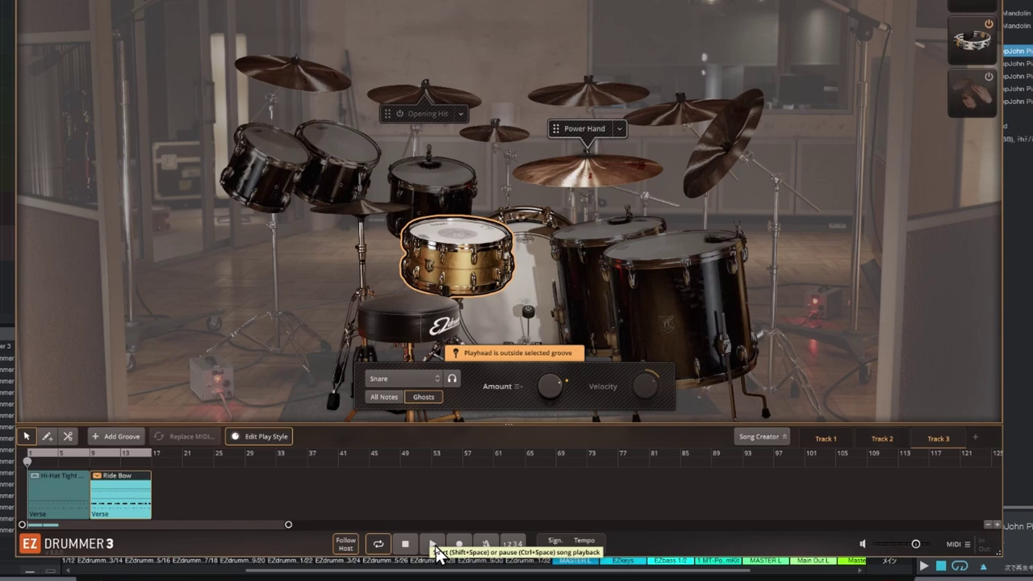
{"action": "left_click", "coordinate": [434, 546]}
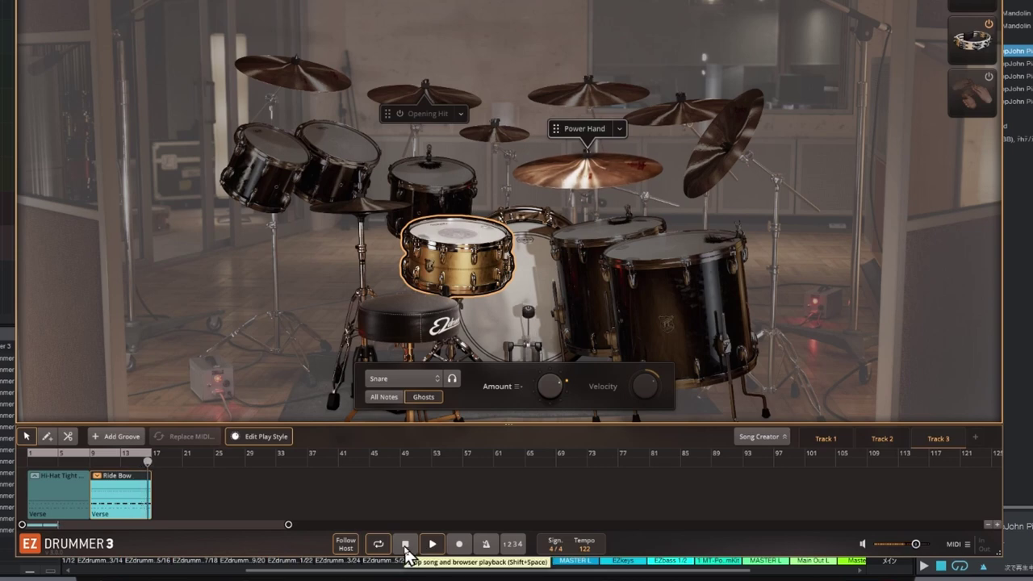
{"action": "left_click", "coordinate": [406, 546]}
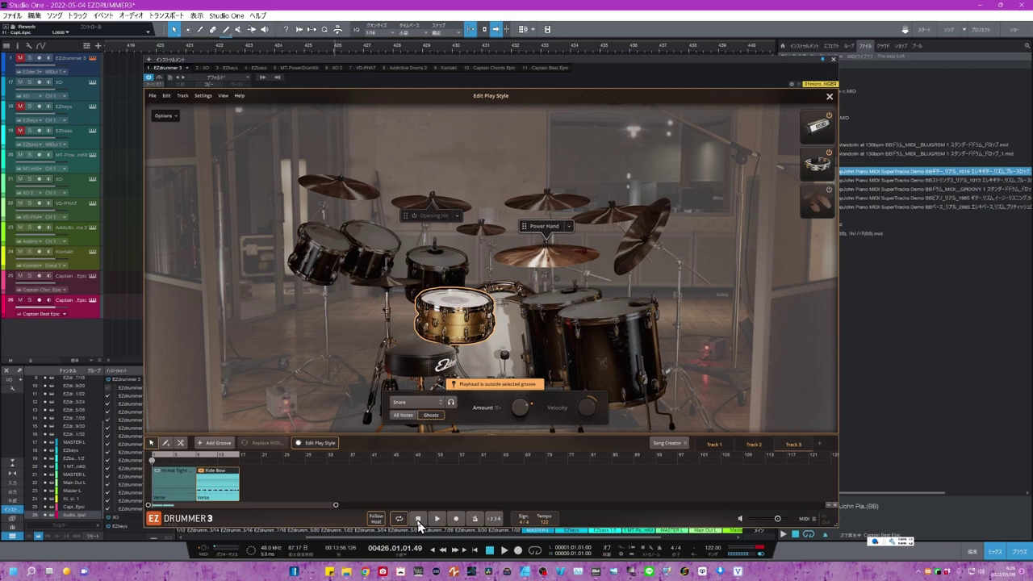
- Leave play style editing and turn on Humanize for the song's notes in the Grid Editor
{"action": "left_click", "coordinate": [316, 446]}
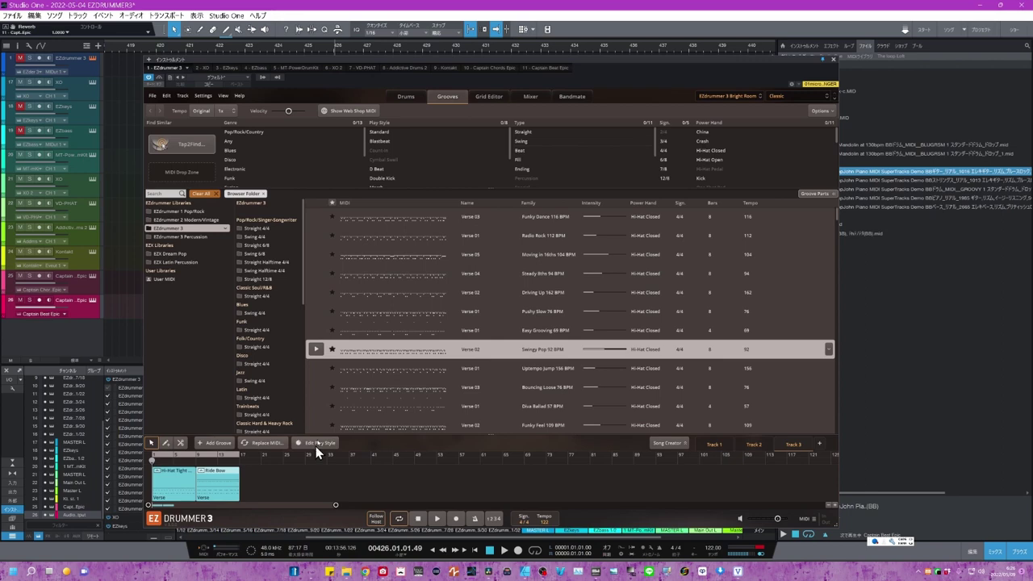
{"action": "left_click", "coordinate": [489, 96]}
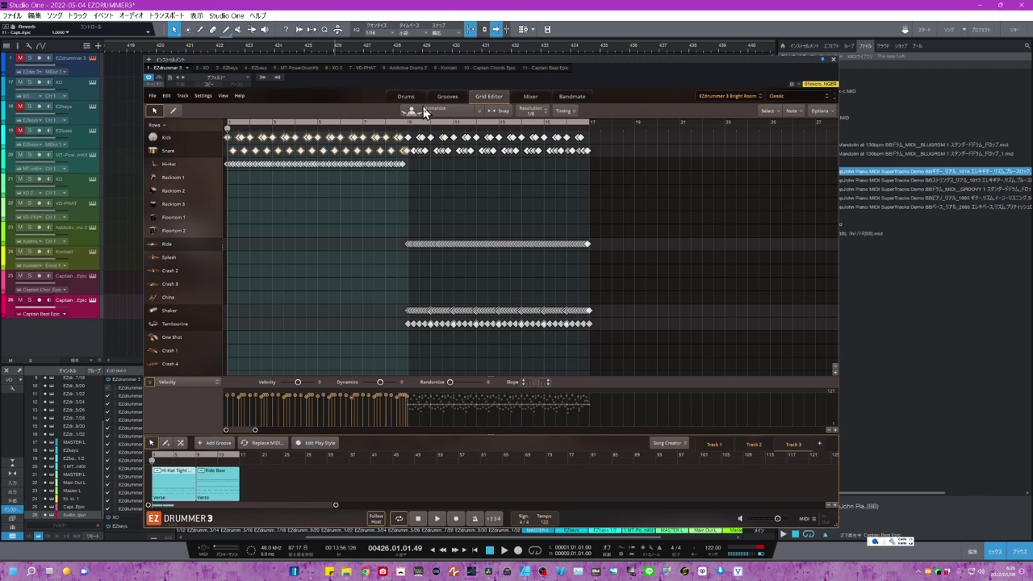
{"action": "left_click", "coordinate": [425, 112]}
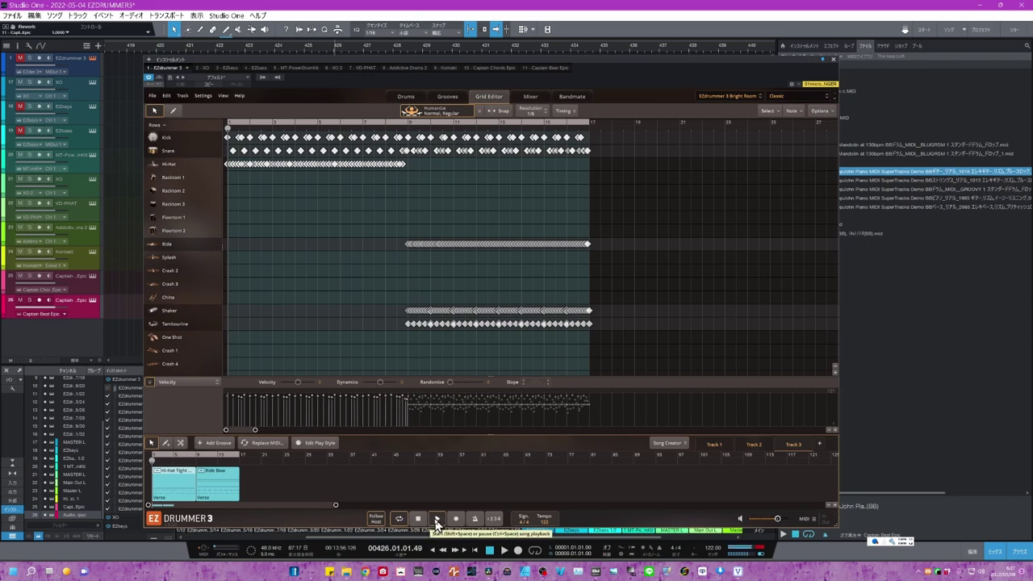
- Play the song and select the Ride Bow groove to view its notes in the grid
{"action": "left_click", "coordinate": [436, 520]}
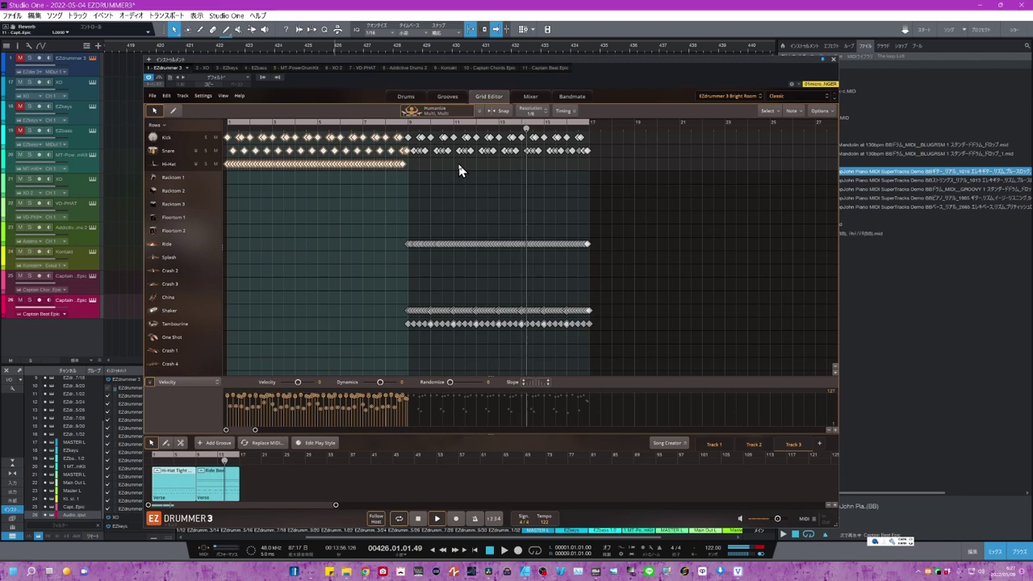
{"action": "left_click", "coordinate": [228, 489]}
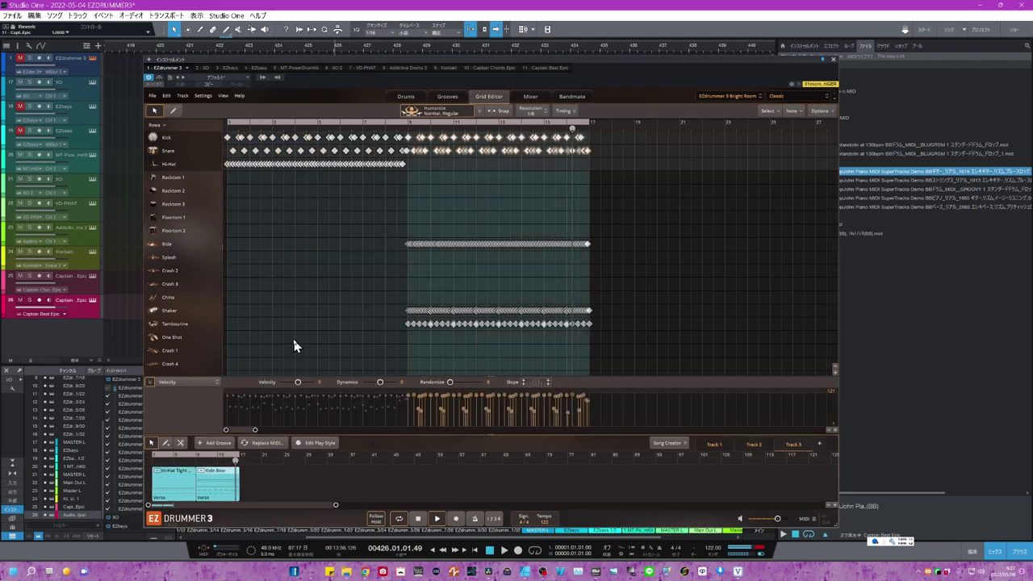